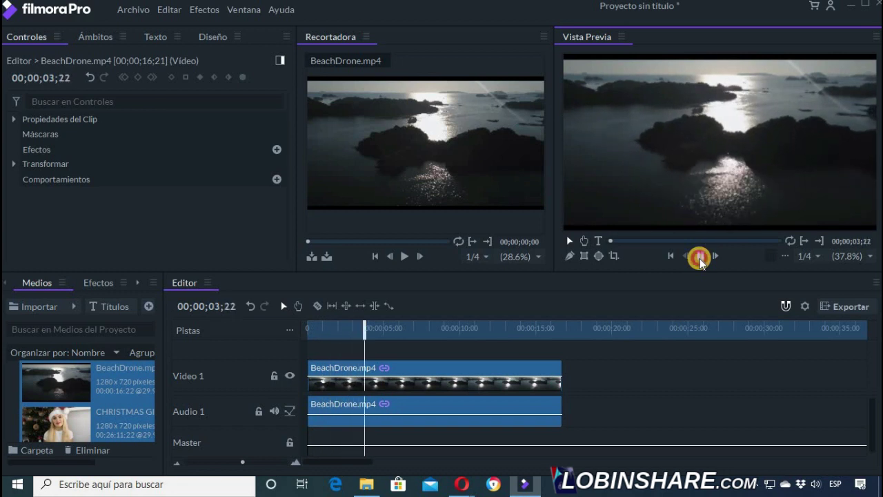
Trim the Christmas gift guide clip from 00;03;40;13 to 00;06;24;01 and place it at the timeline start on a track above BeachDrone.mp4
{"action": "left_click", "coordinate": [700, 257]}
{"action": "double_click", "coordinate": [58, 433]}
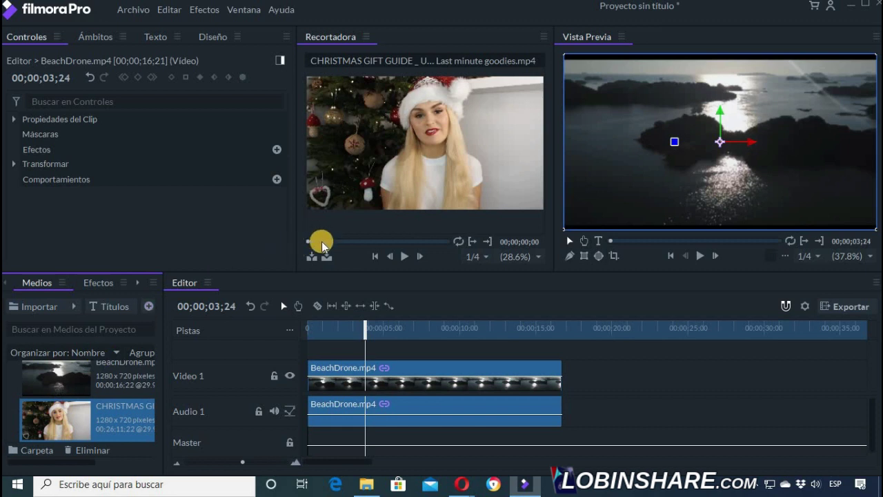
{"action": "left_click_drag", "start_coordinate": [319, 240], "coordinate": [327, 240]}
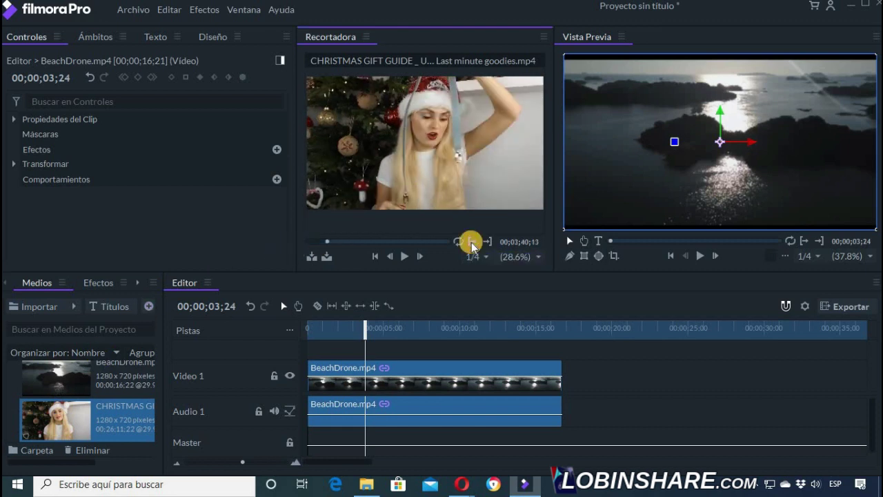
{"action": "left_click", "coordinate": [339, 241]}
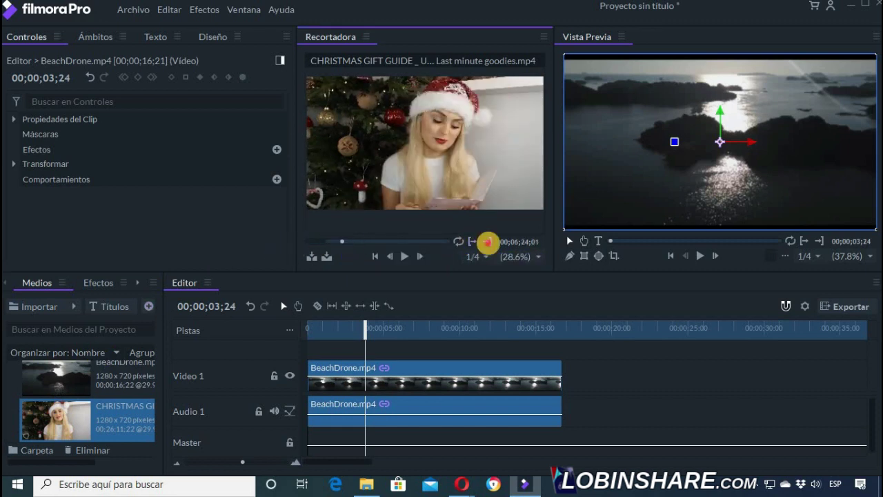
{"action": "mouse_move", "coordinate": [420, 211]}
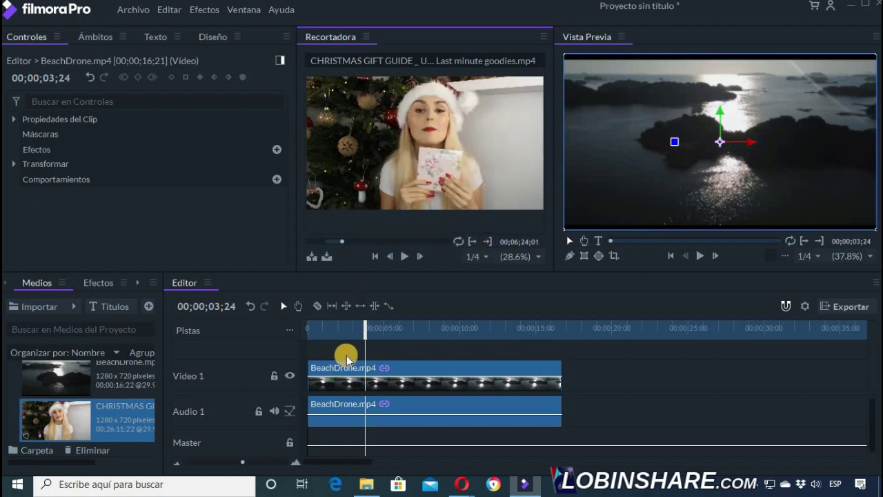
{"action": "left_click_drag", "start_coordinate": [414, 117], "coordinate": [304, 310]}
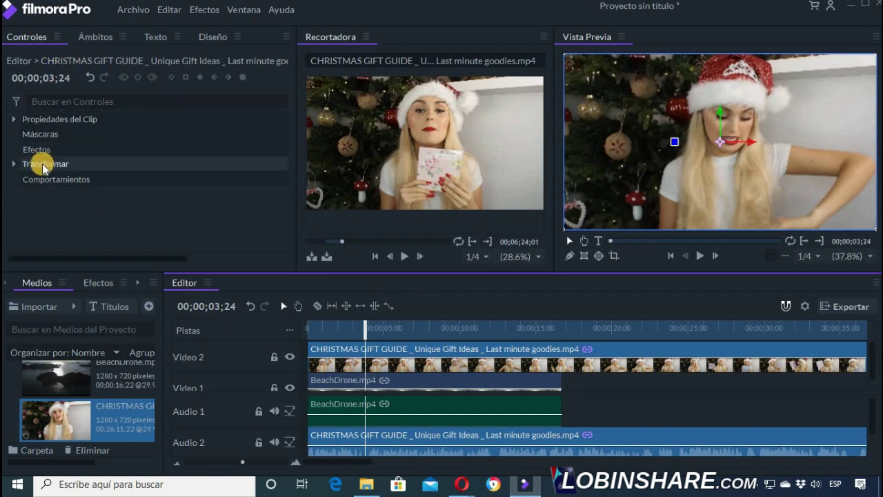
Review the Christmas clip's transform properties and play a few seconds of the timeline
{"action": "left_click", "coordinate": [13, 165]}
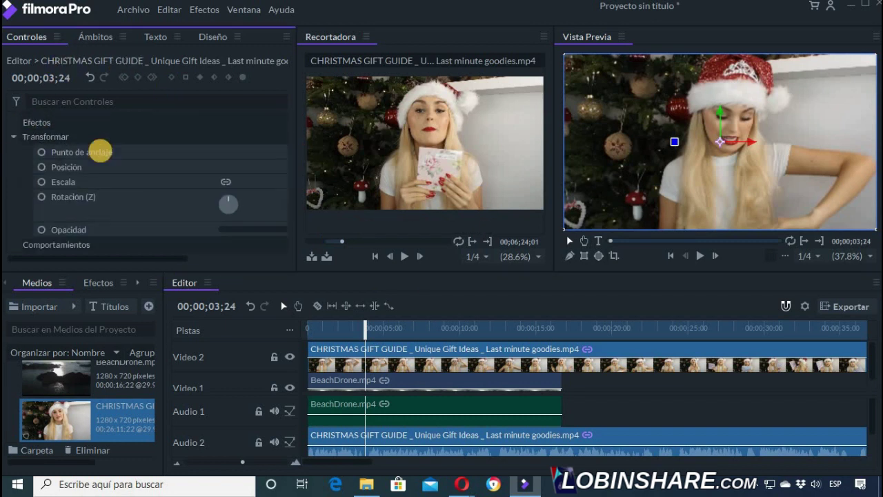
{"action": "scroll", "coordinate": [102, 156], "scroll_direction": "up", "scroll_amount": 2}
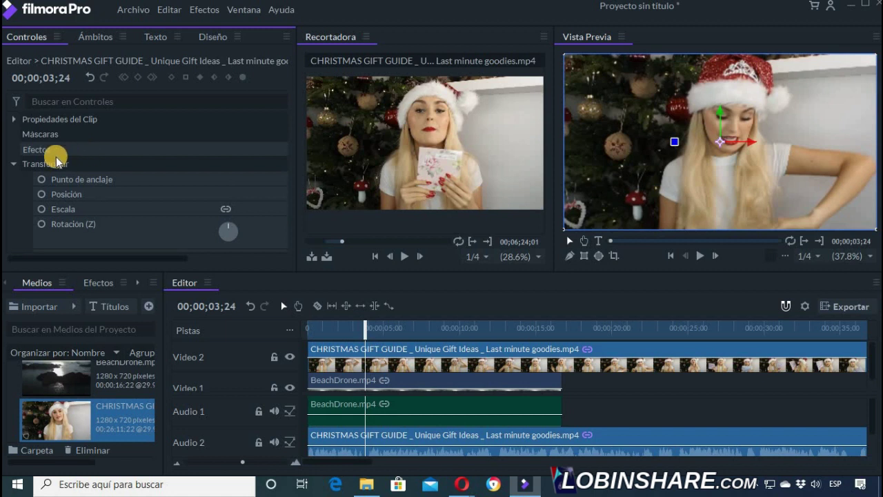
{"action": "left_click", "coordinate": [12, 166]}
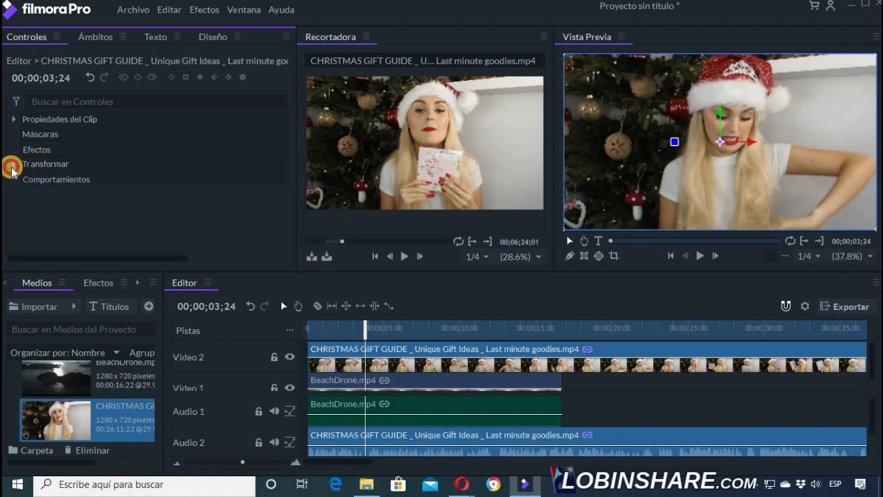
{"action": "left_click", "coordinate": [700, 257]}
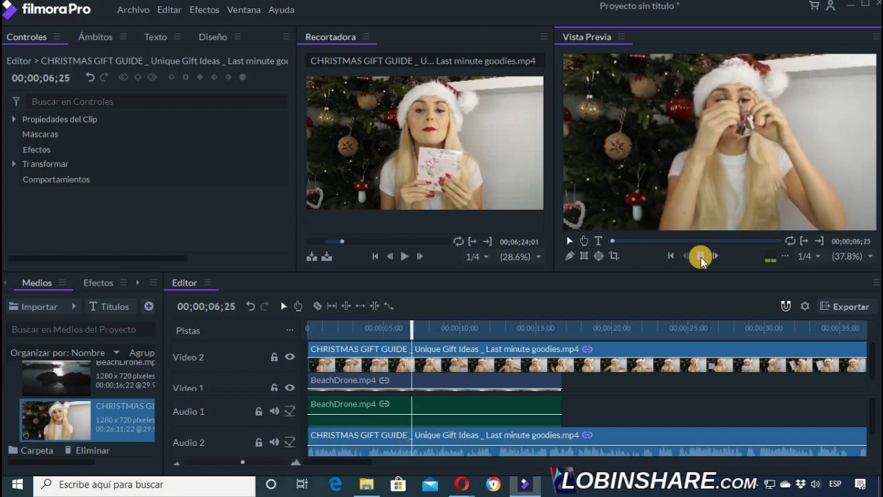
{"action": "left_click", "coordinate": [701, 257]}
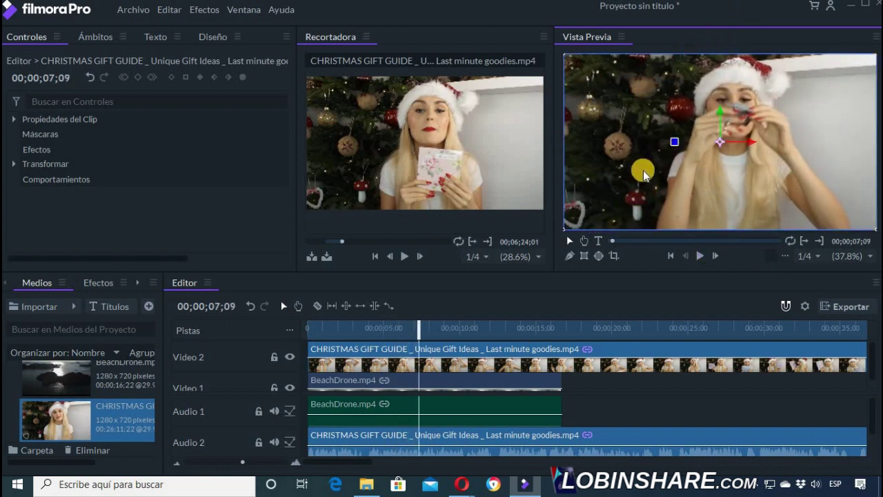
Draw a rectangular mask around the woman in the Christmas clip at the timeline start and play back the result
{"action": "left_click", "coordinate": [461, 368]}
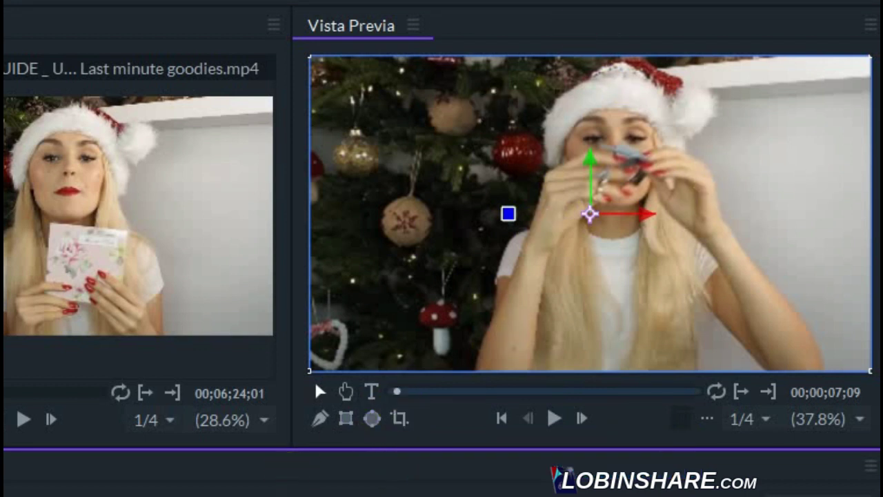
{"action": "left_click", "coordinate": [347, 422]}
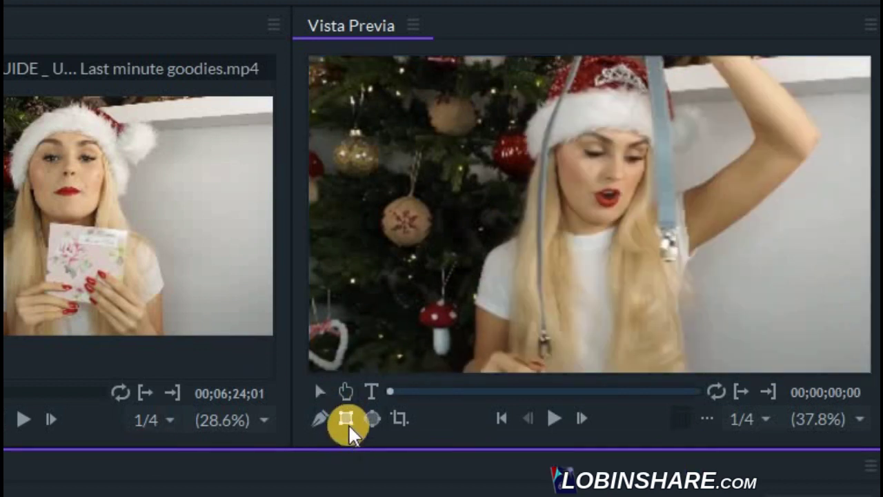
{"action": "left_click", "coordinate": [347, 420]}
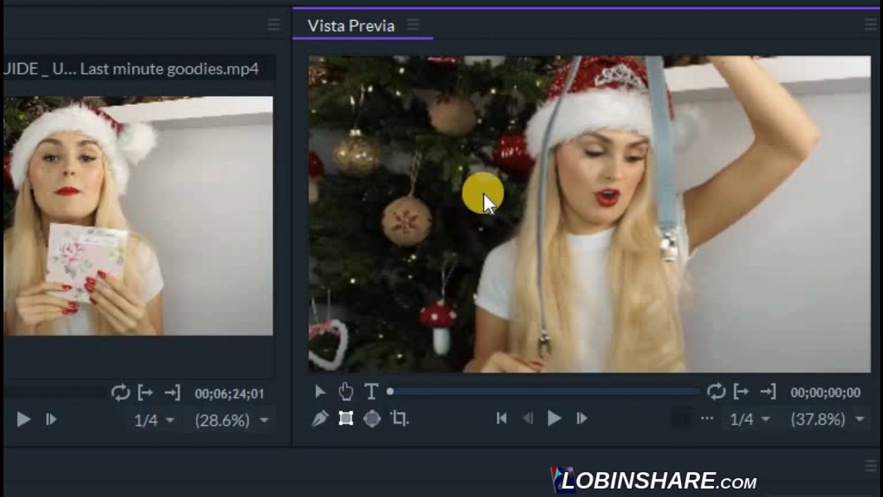
{"action": "left_click_drag", "start_coordinate": [440, 54], "coordinate": [751, 357]}
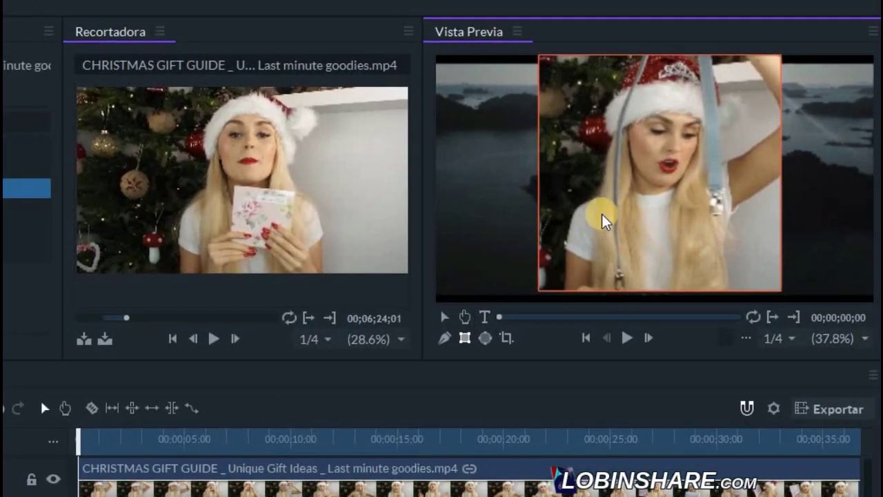
{"action": "left_click", "coordinate": [780, 136]}
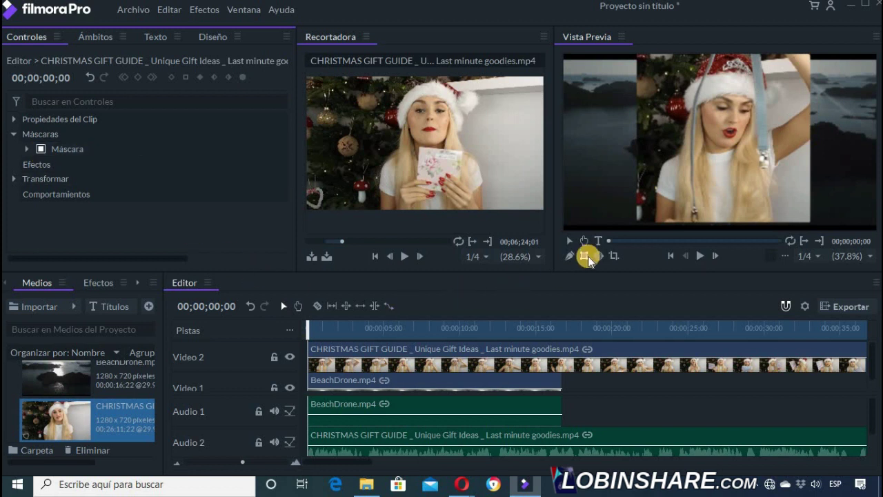
{"action": "left_click", "coordinate": [699, 257]}
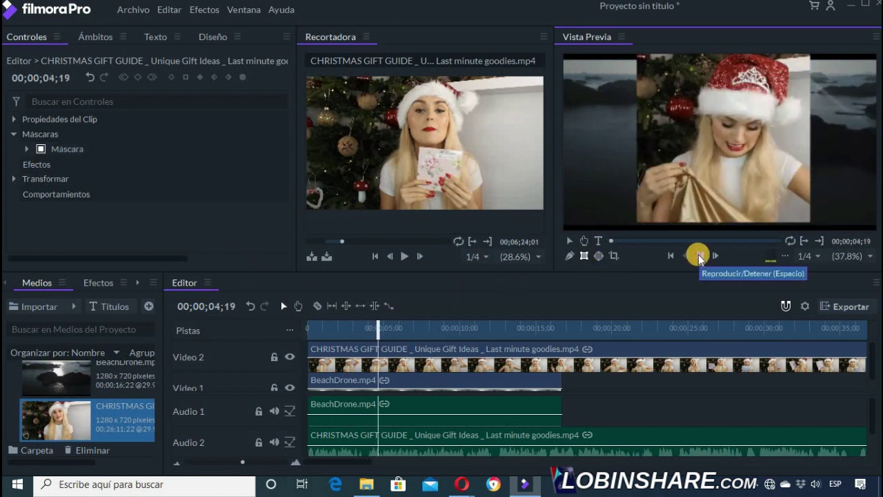
{"action": "left_click", "coordinate": [700, 255]}
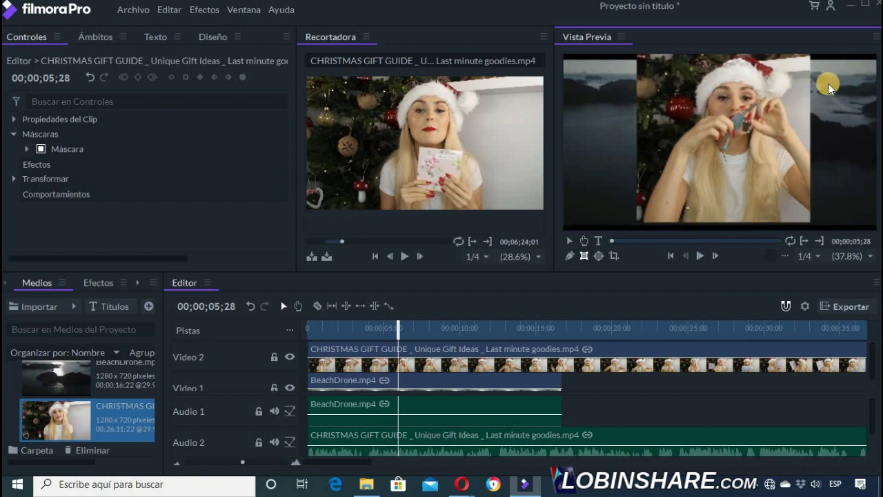
Widen the clip controls area and examine the mask's shape settings, including expansion, the feather type options, feather intensity and roundness
{"action": "left_click", "coordinate": [27, 150]}
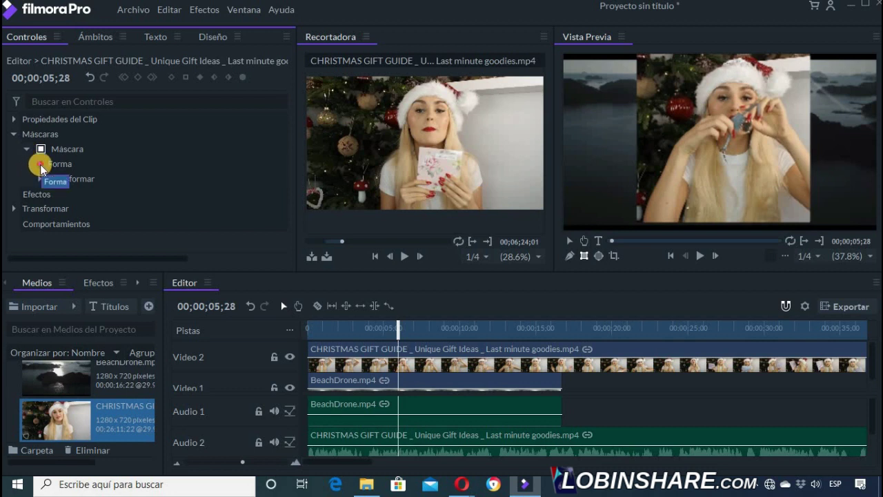
{"action": "left_click", "coordinate": [40, 164]}
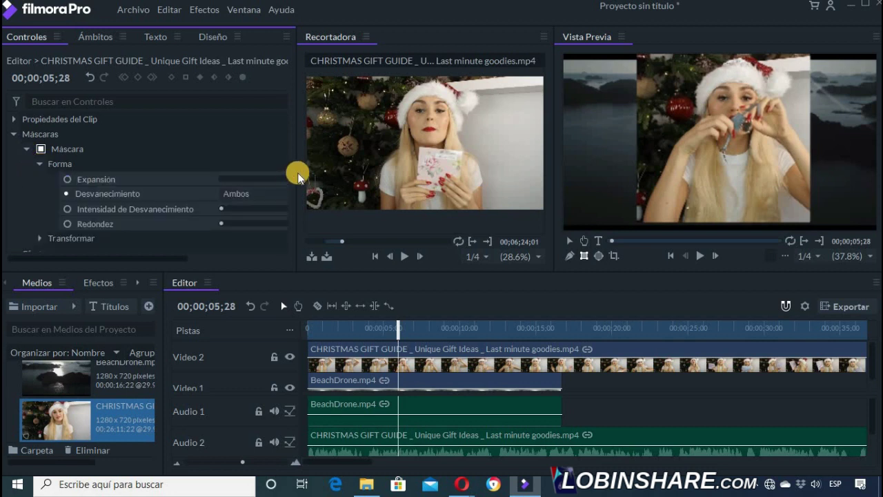
{"action": "left_click_drag", "start_coordinate": [296, 173], "coordinate": [389, 174]}
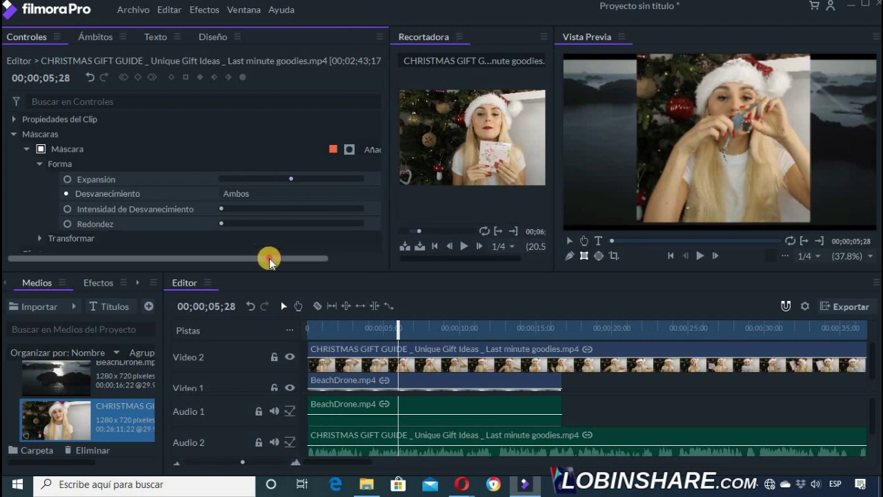
{"action": "left_click_drag", "start_coordinate": [269, 256], "coordinate": [312, 256]}
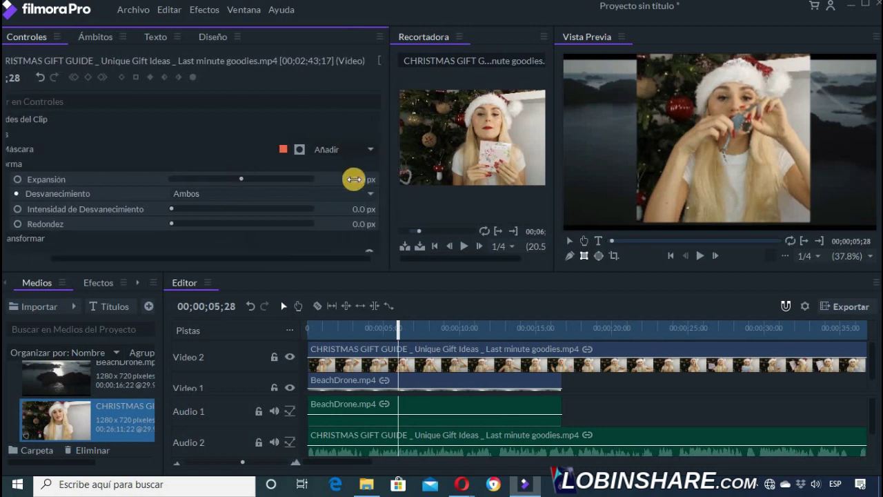
{"action": "mouse_move", "coordinate": [242, 181]}
{"action": "left_mouse_down"}
{"action": "mouse_move", "coordinate": [249, 177]}
{"action": "mouse_move", "coordinate": [235, 183]}
{"action": "mouse_move", "coordinate": [242, 176]}
{"action": "left_mouse_up"}
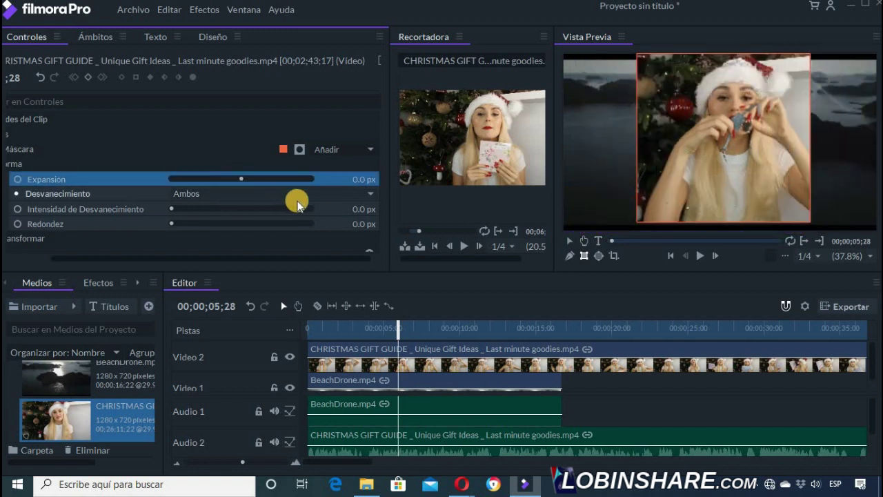
{"action": "left_click", "coordinate": [371, 196]}
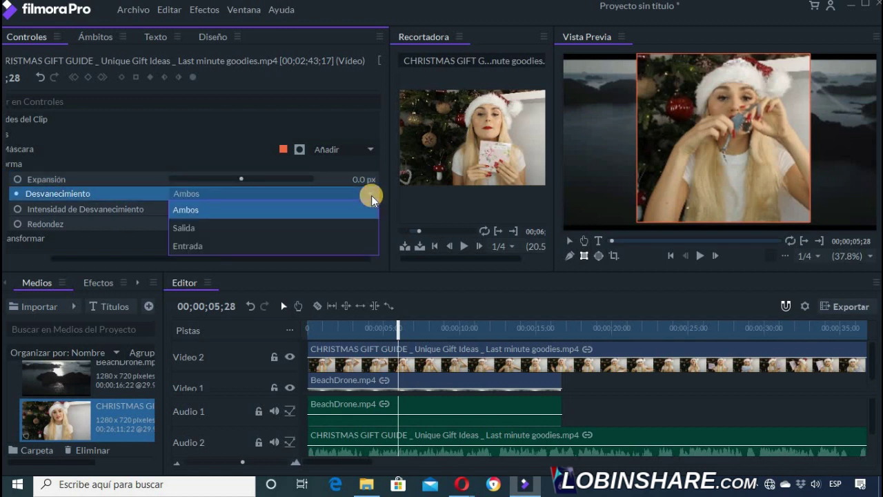
{"action": "left_click", "coordinate": [121, 179]}
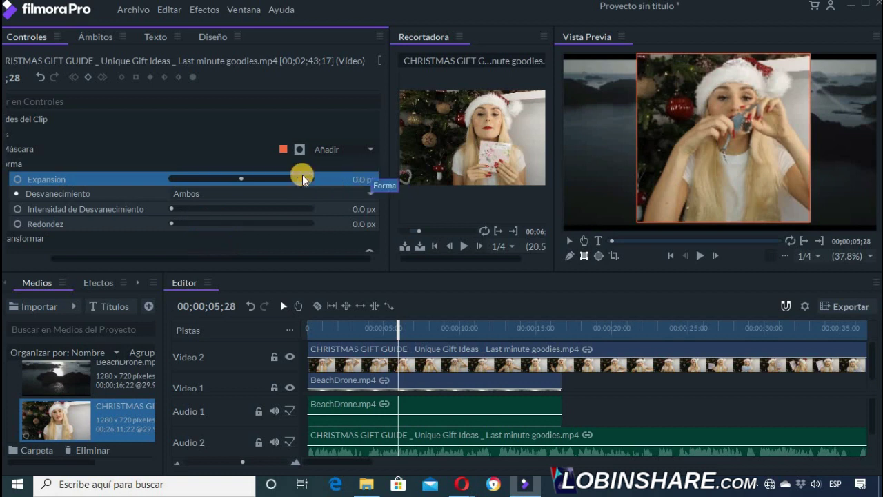
{"action": "left_click_drag", "start_coordinate": [132, 257], "coordinate": [89, 257]}
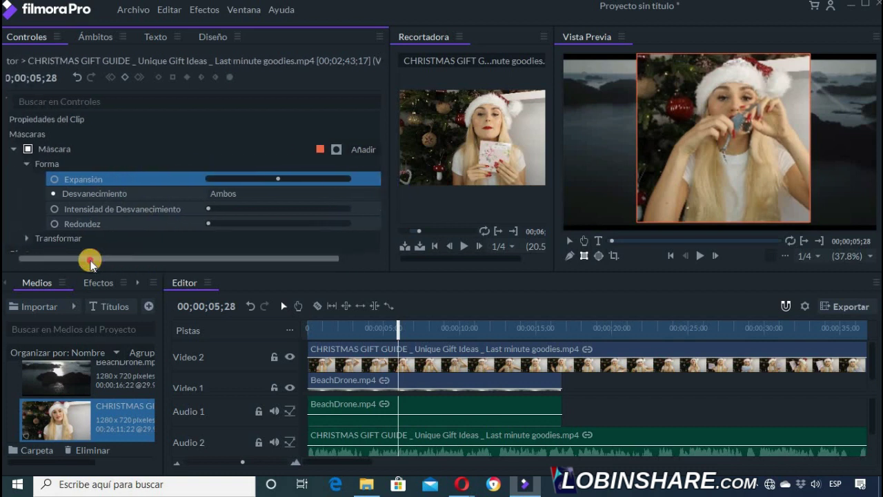
{"action": "left_click", "coordinate": [40, 163]}
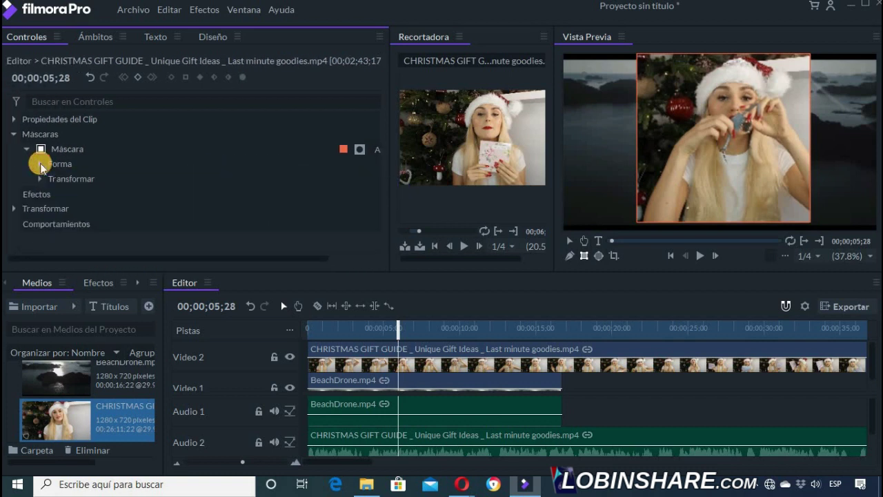
Examine the mask's transform settings, from path and opacity to anchor point, position, scale and rotation, and glance at the clip's own transform group
{"action": "left_click", "coordinate": [40, 178]}
{"action": "left_click_drag", "start_coordinate": [147, 257], "coordinate": [197, 259]}
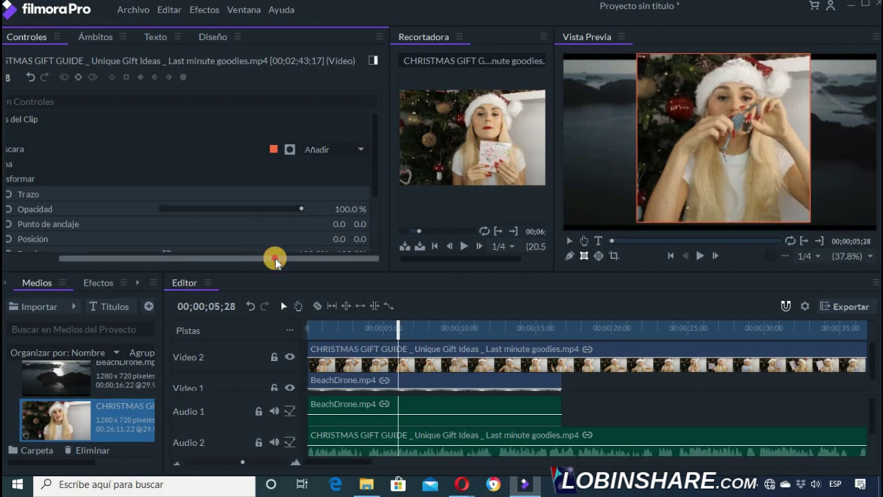
{"action": "left_click_drag", "start_coordinate": [275, 260], "coordinate": [256, 257]}
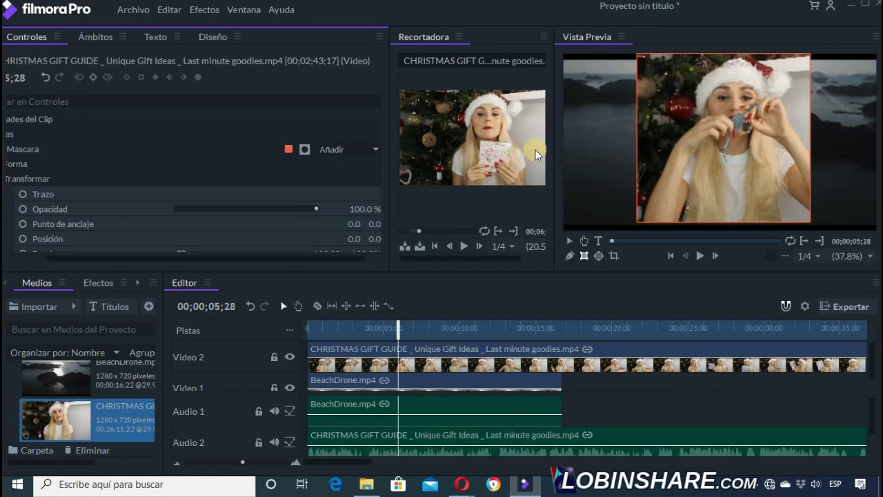
{"action": "left_click", "coordinate": [33, 194]}
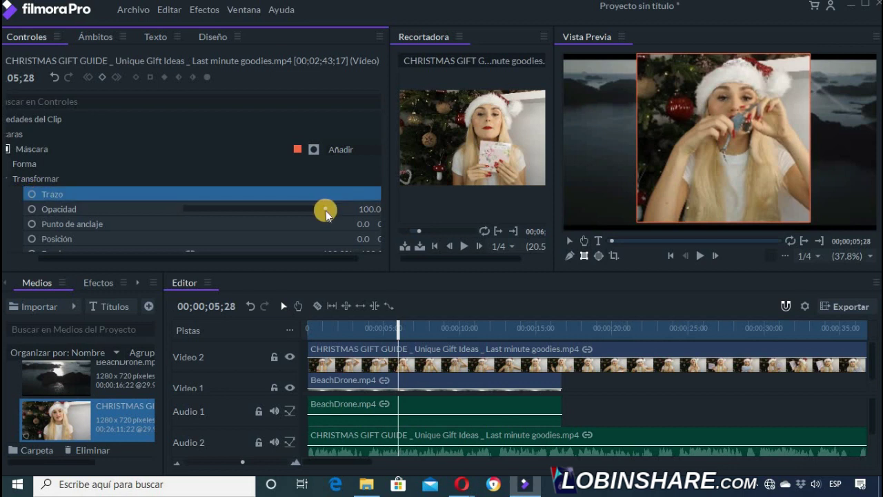
{"action": "left_click_drag", "start_coordinate": [326, 210], "coordinate": [342, 226]}
{"action": "scroll", "coordinate": [257, 188], "scroll_direction": "down", "scroll_amount": 2}
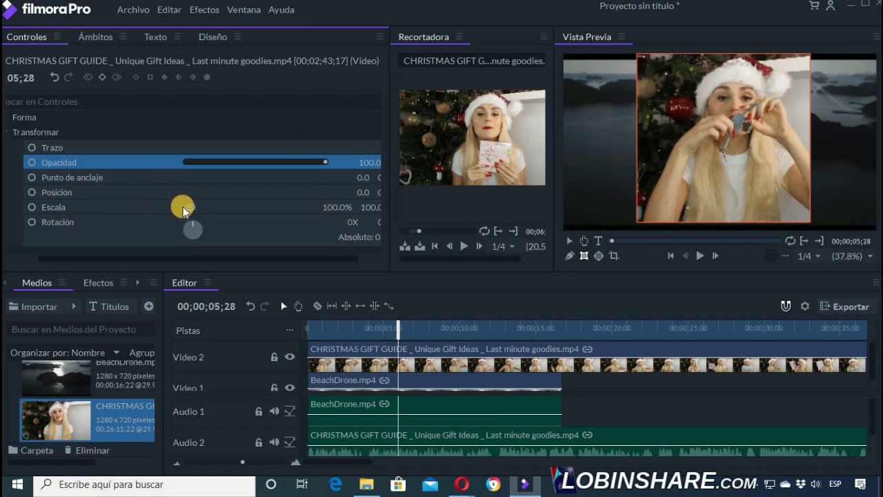
{"action": "left_click_drag", "start_coordinate": [194, 222], "coordinate": [53, 257]}
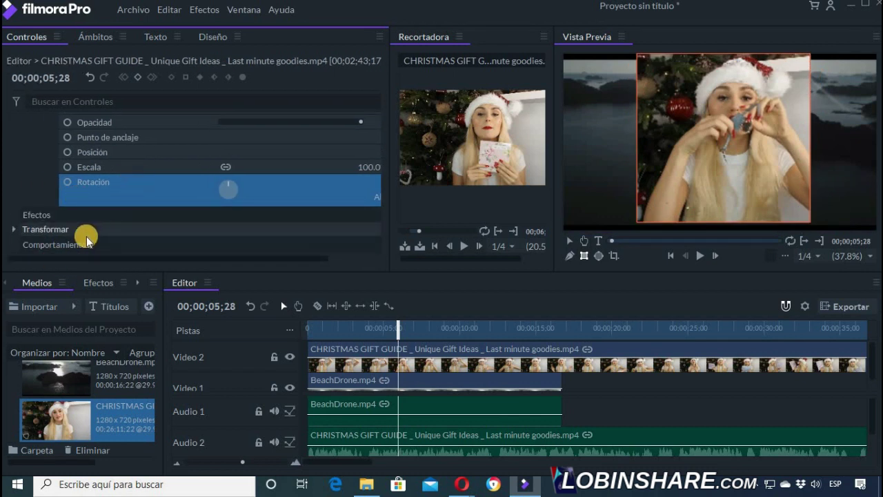
{"action": "left_click", "coordinate": [14, 229]}
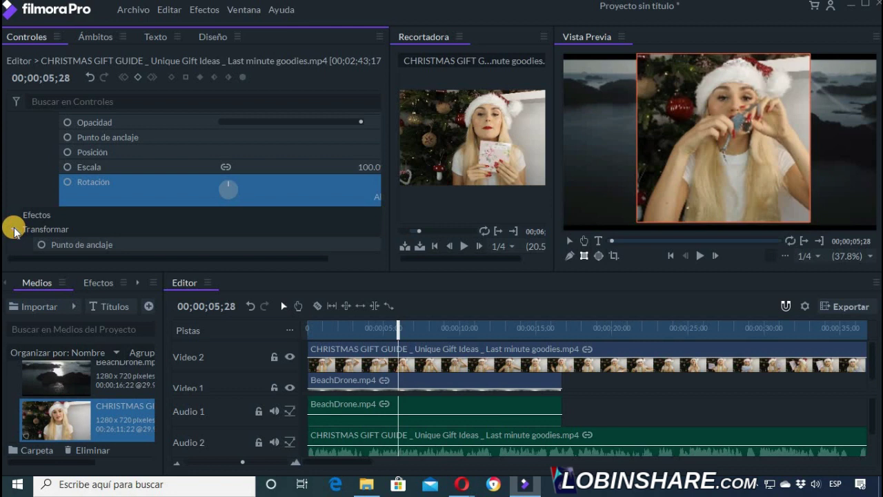
{"action": "left_click", "coordinate": [14, 229]}
{"action": "scroll", "coordinate": [318, 171], "scroll_direction": "up", "scroll_amount": 3}
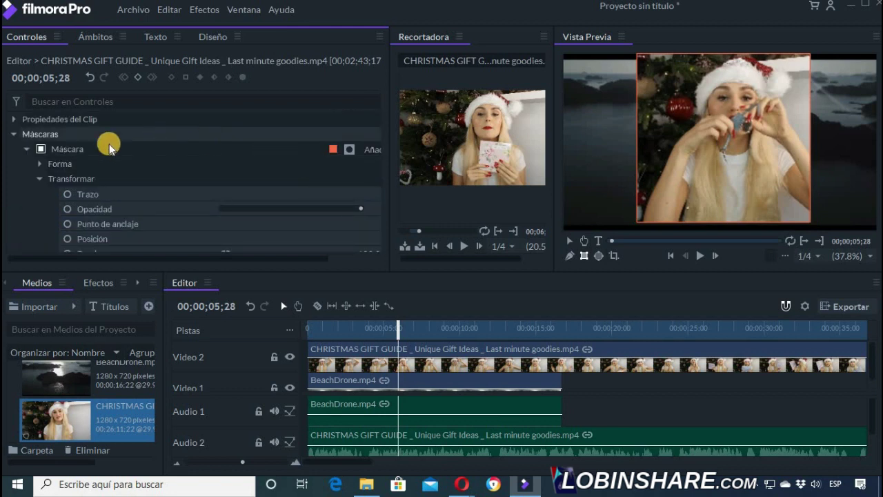
{"action": "left_click", "coordinate": [41, 178]}
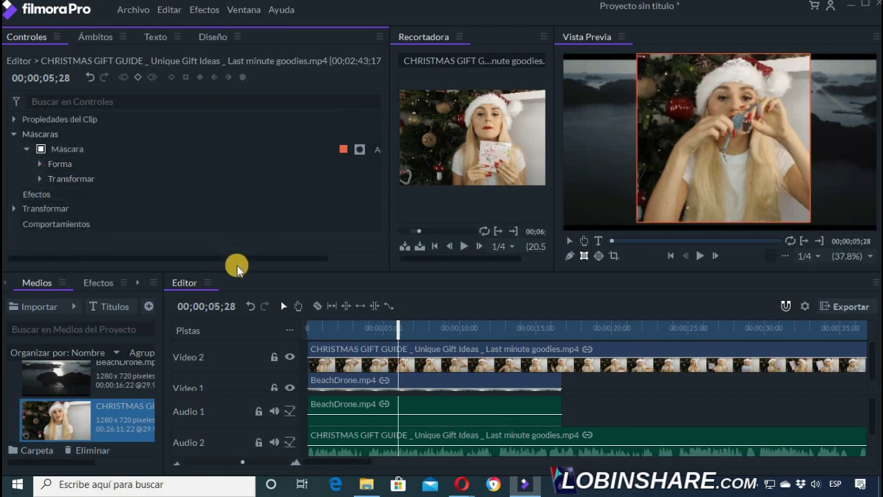
Invert the rectangular mask, glance at its outline colour choices without changing them, and turn the inversion off again
{"action": "left_click_drag", "start_coordinate": [242, 258], "coordinate": [271, 258]}
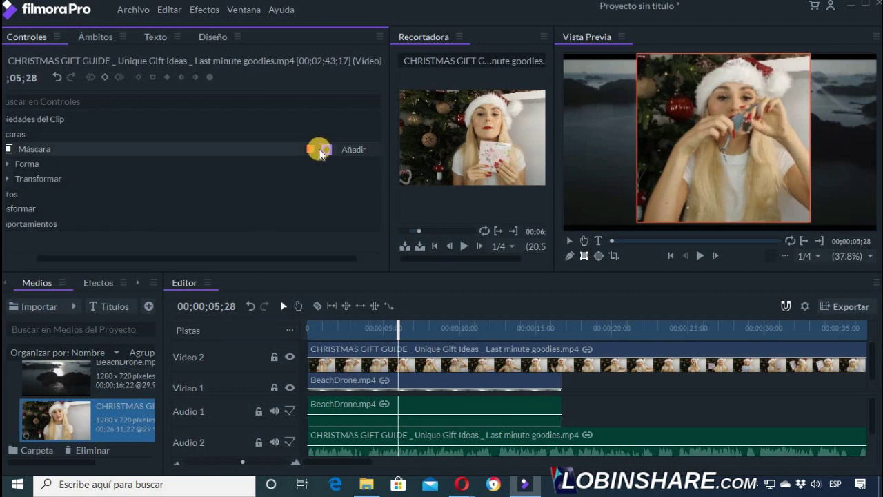
{"action": "left_click", "coordinate": [326, 150]}
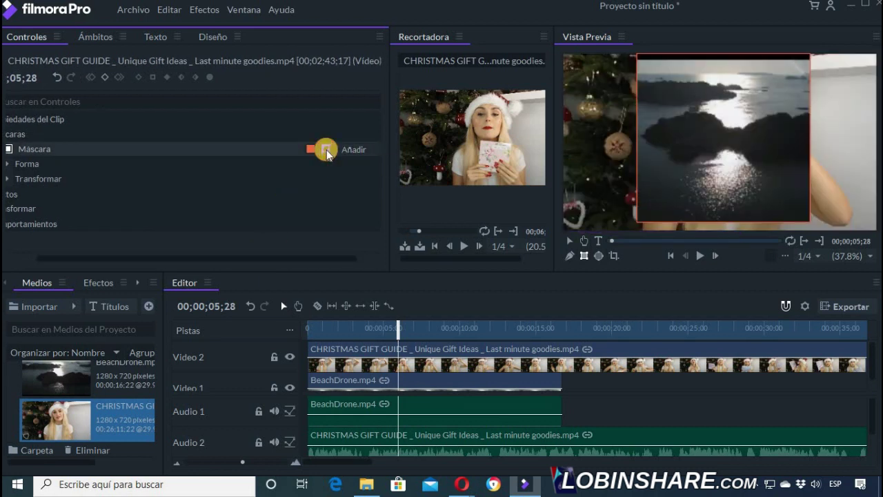
{"action": "left_click", "coordinate": [310, 149]}
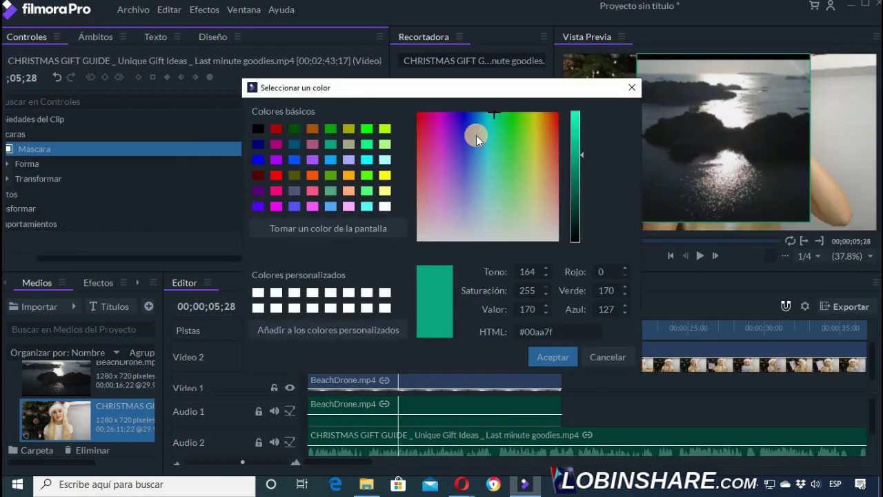
{"action": "left_click", "coordinate": [629, 91]}
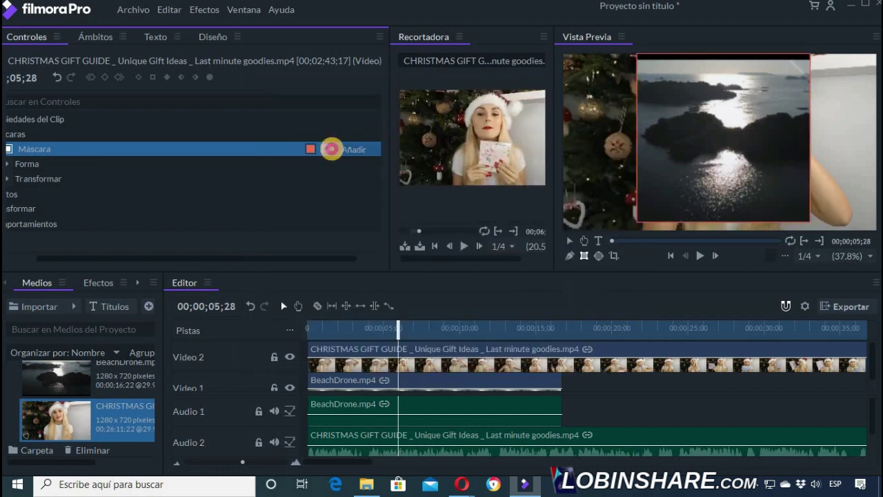
{"action": "left_click", "coordinate": [332, 149]}
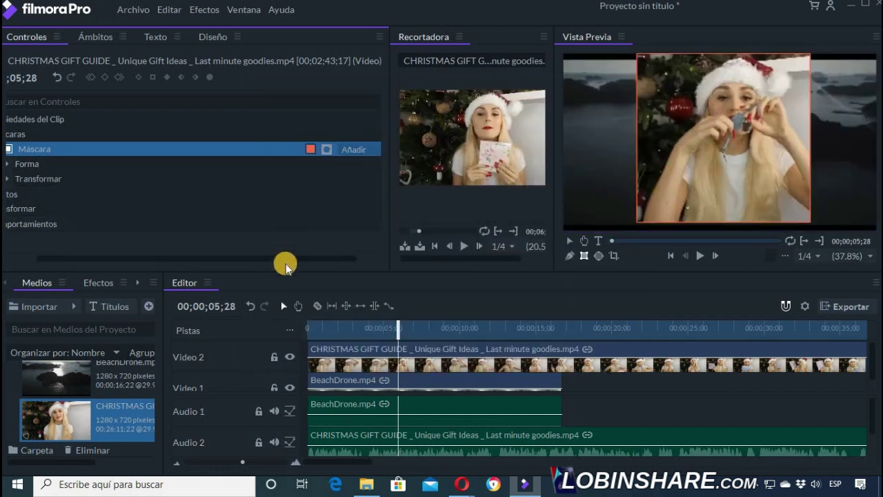
{"action": "left_click_drag", "start_coordinate": [302, 258], "coordinate": [236, 257]}
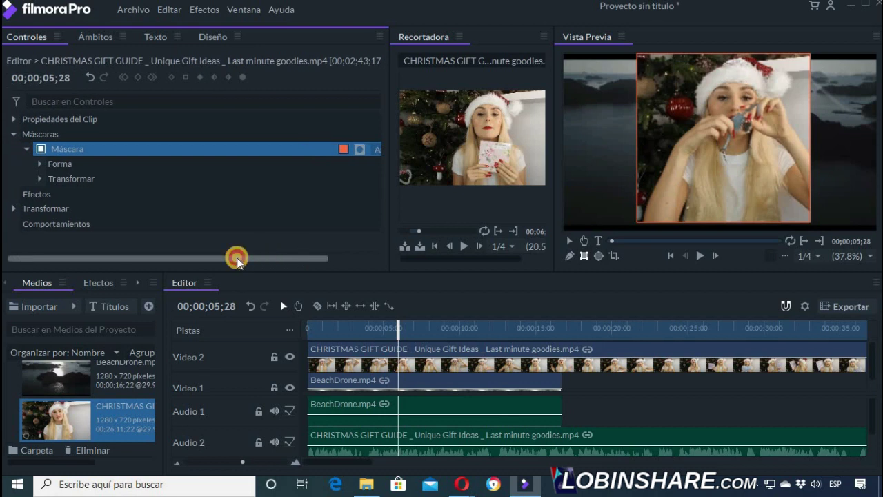
Delete the rectangular mask and draw an elliptical mask around the woman's head and hands
{"action": "right_click", "coordinate": [80, 150]}
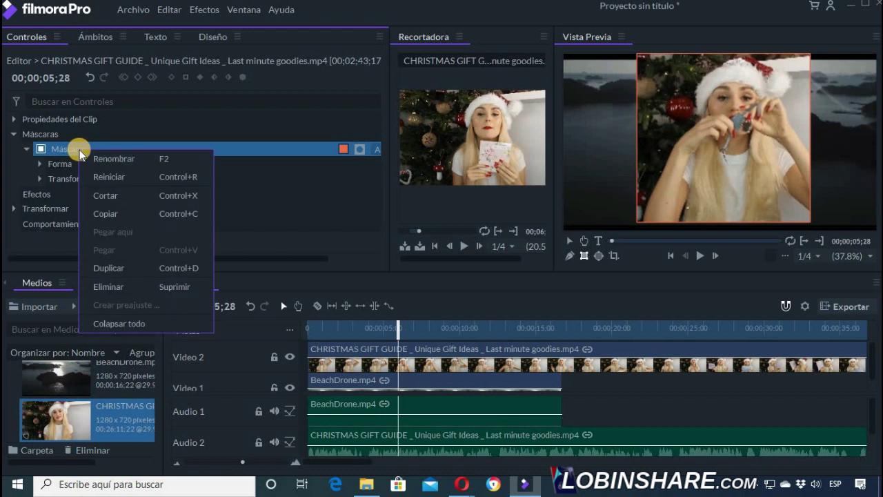
{"action": "left_click", "coordinate": [104, 285]}
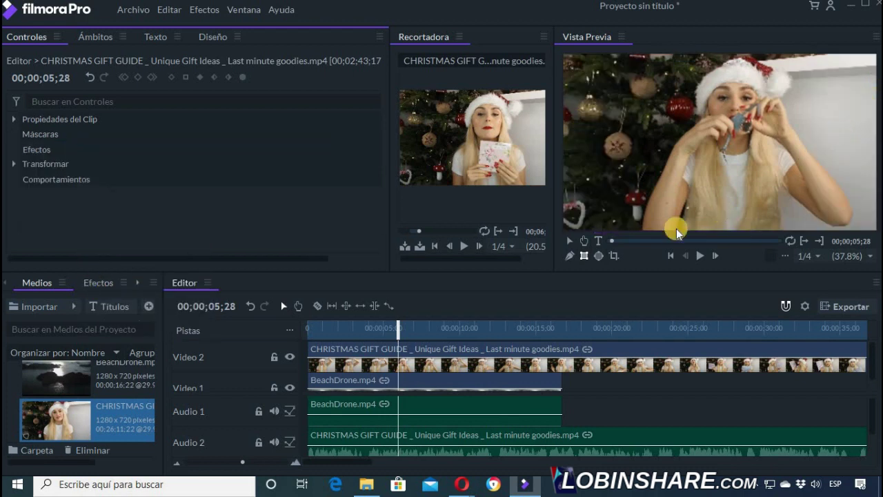
{"action": "left_click", "coordinate": [603, 256]}
{"action": "left_click_drag", "start_coordinate": [650, 74], "coordinate": [792, 177]}
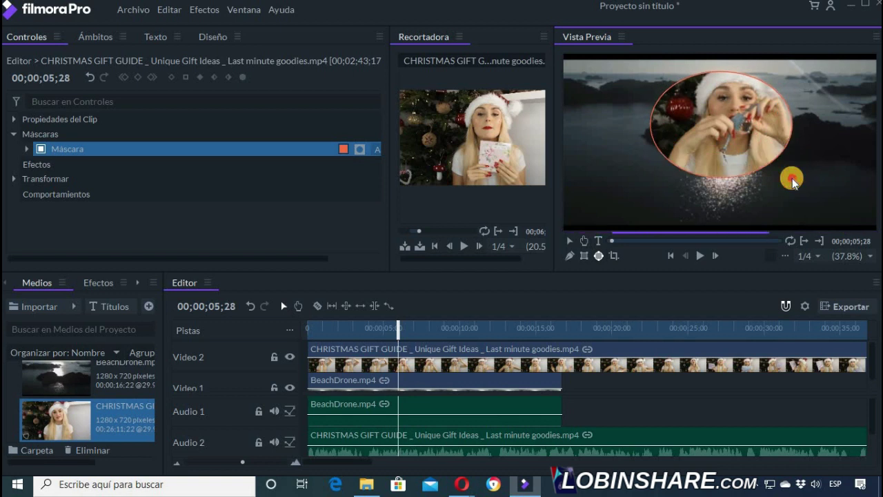
Invert the elliptical mask and switch the inversion back off
{"action": "left_click", "coordinate": [180, 141]}
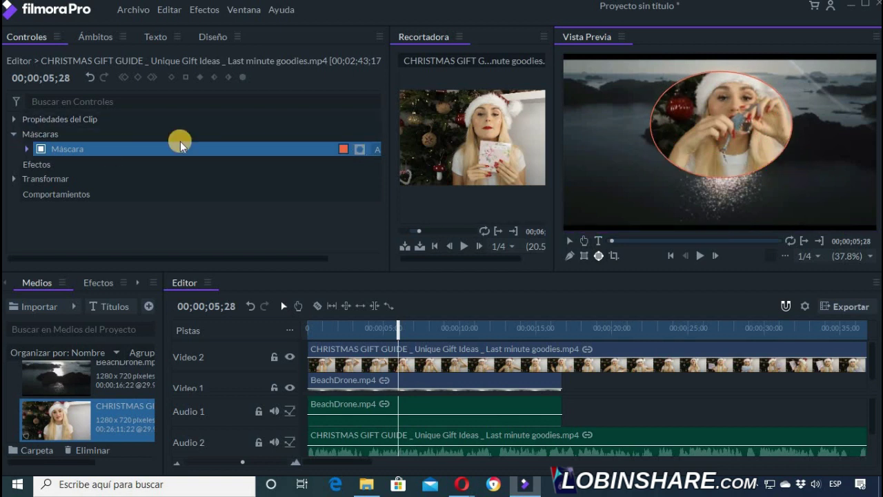
{"action": "left_click", "coordinate": [359, 149]}
{"action": "left_click", "coordinate": [359, 149]}
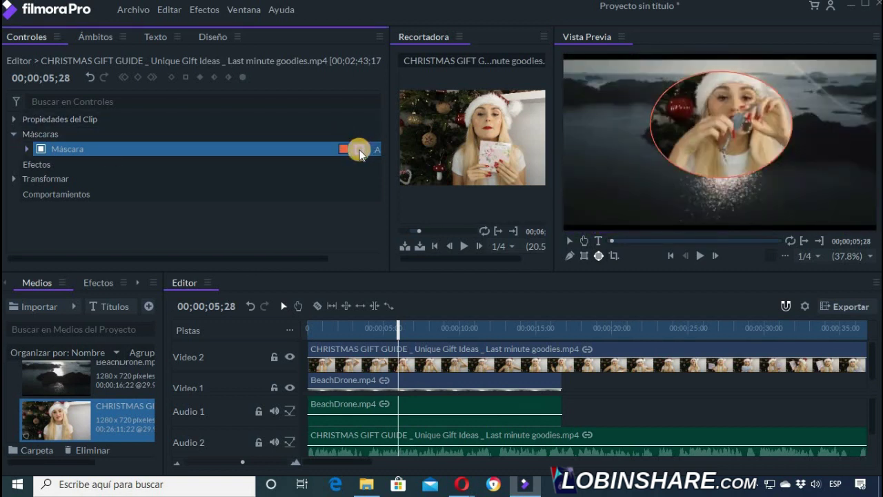
Try the Oscurecer and Cruzarse blend modes on the elliptical mask and return it to Añadir
{"action": "left_click_drag", "start_coordinate": [305, 259], "coordinate": [363, 258]}
{"action": "left_click", "coordinate": [374, 150]}
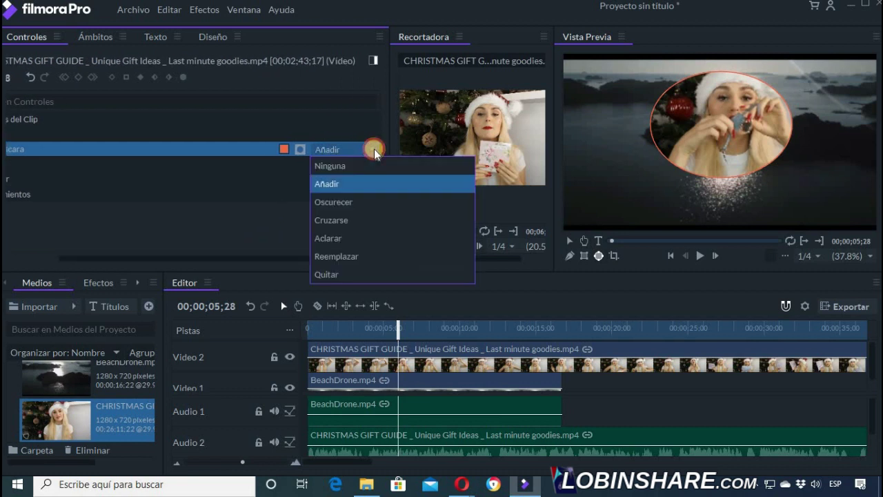
{"action": "left_click", "coordinate": [363, 202]}
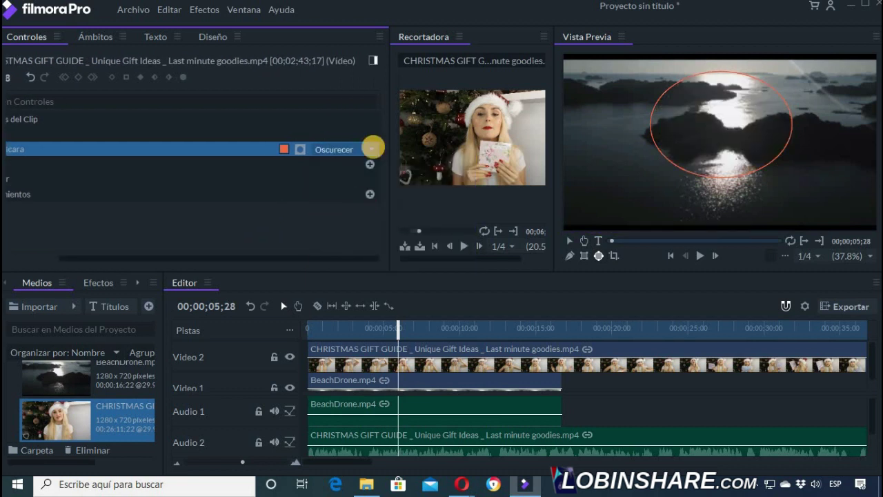
{"action": "left_click", "coordinate": [372, 148]}
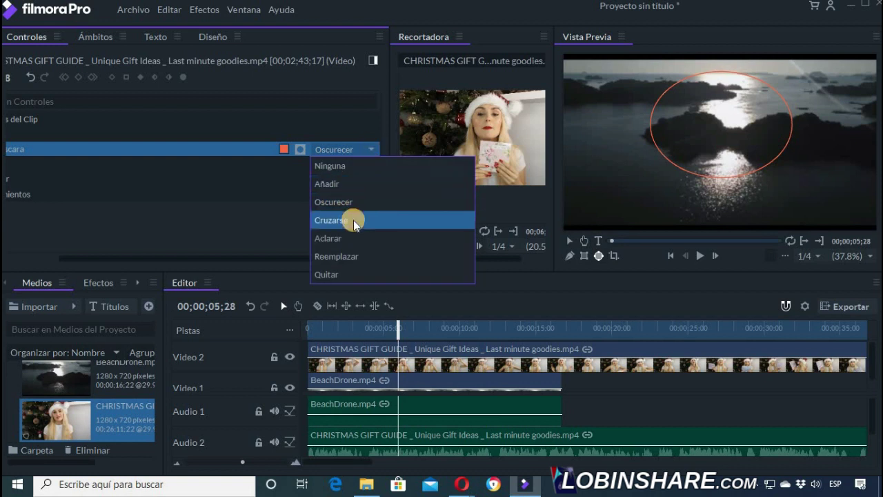
{"action": "left_click", "coordinate": [353, 220]}
{"action": "left_click", "coordinate": [373, 149]}
{"action": "left_click", "coordinate": [358, 183]}
{"action": "left_click_drag", "start_coordinate": [315, 257], "coordinate": [71, 164]}
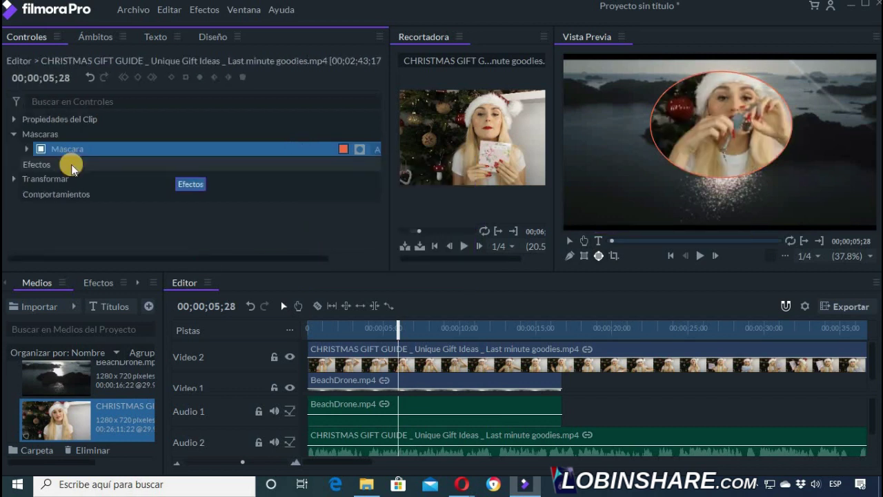
Examine the elliptical mask's shape and transform settings, from path and opacity to scale and rotation
{"action": "left_click", "coordinate": [27, 150]}
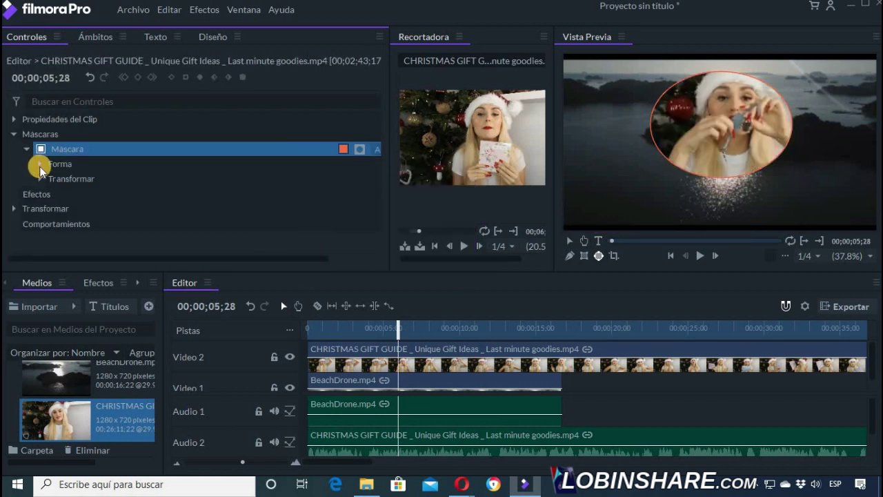
{"action": "left_click", "coordinate": [40, 166]}
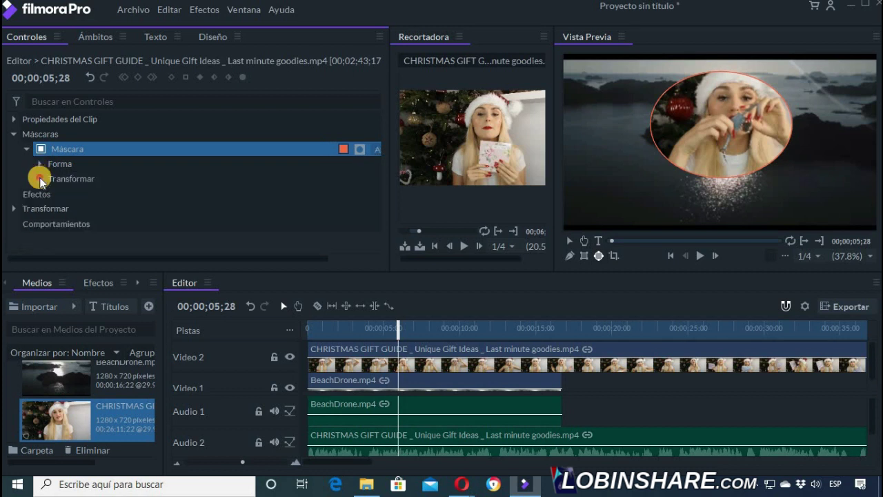
{"action": "left_click", "coordinate": [39, 178]}
{"action": "scroll", "coordinate": [176, 196], "scroll_direction": "down", "scroll_amount": 1}
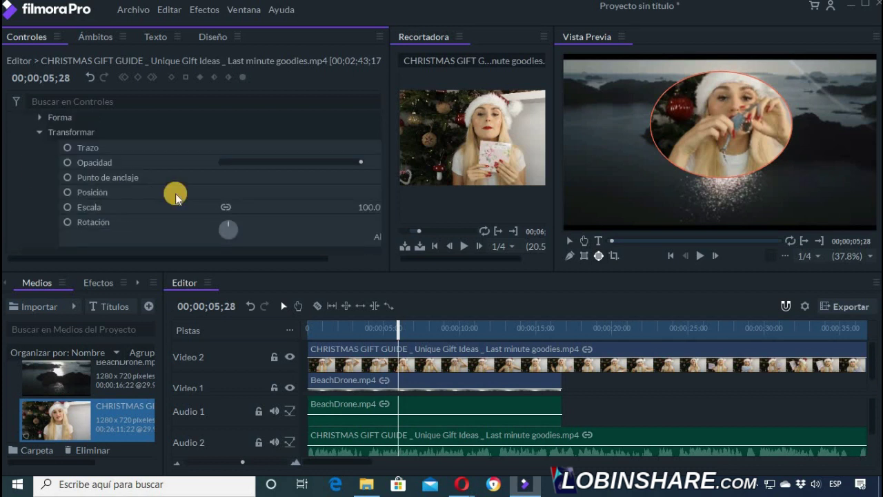
{"action": "scroll", "coordinate": [176, 195], "scroll_direction": "up", "scroll_amount": 1}
{"action": "left_click", "coordinate": [39, 178]}
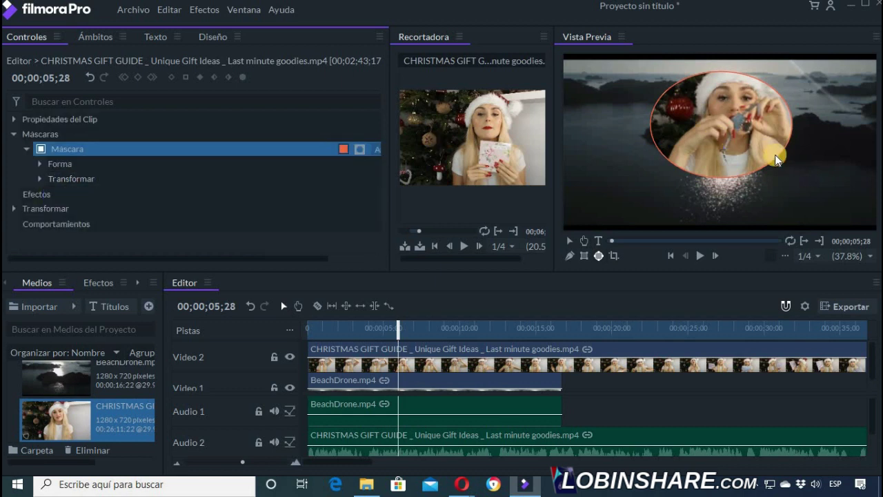
Delete the elliptical mask and trace a closed Pen tool mask around the woman's silhouette, following her arms, Santa hat and hair
{"action": "right_click", "coordinate": [93, 149]}
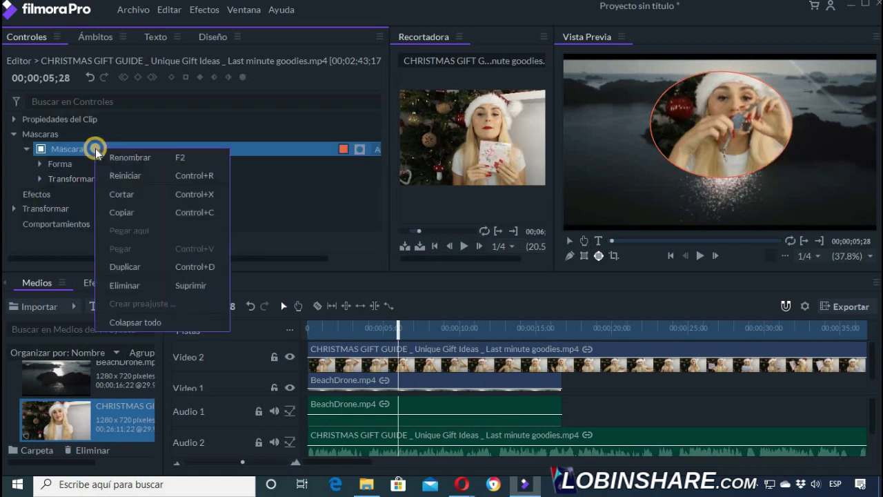
{"action": "left_click", "coordinate": [159, 283]}
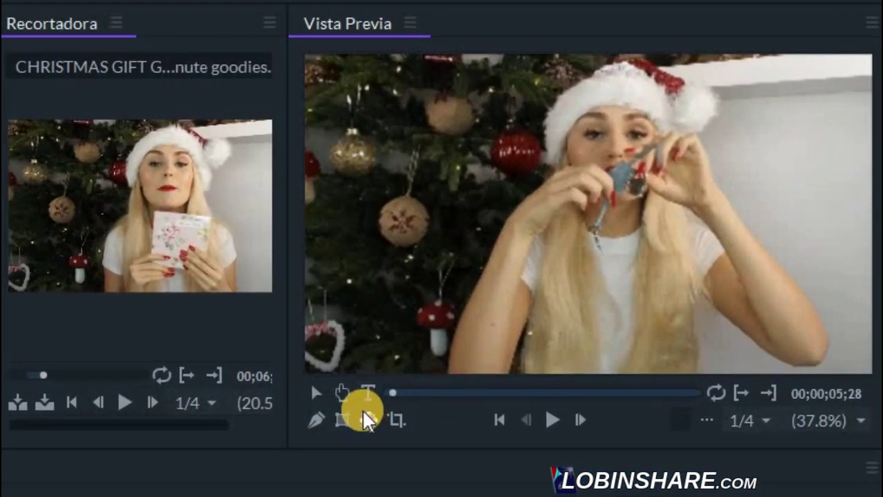
{"action": "left_click", "coordinate": [312, 420]}
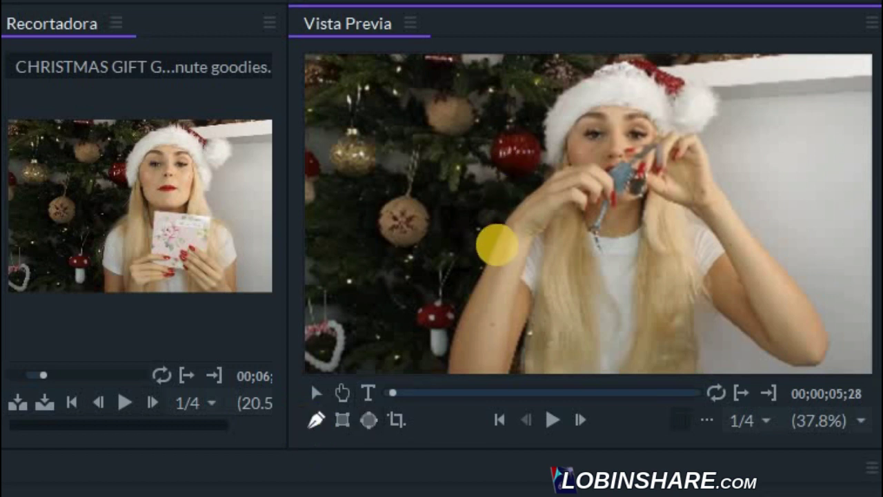
{"action": "left_click", "coordinate": [449, 364]}
{"action": "left_click", "coordinate": [457, 311]}
{"action": "left_click", "coordinate": [475, 281]}
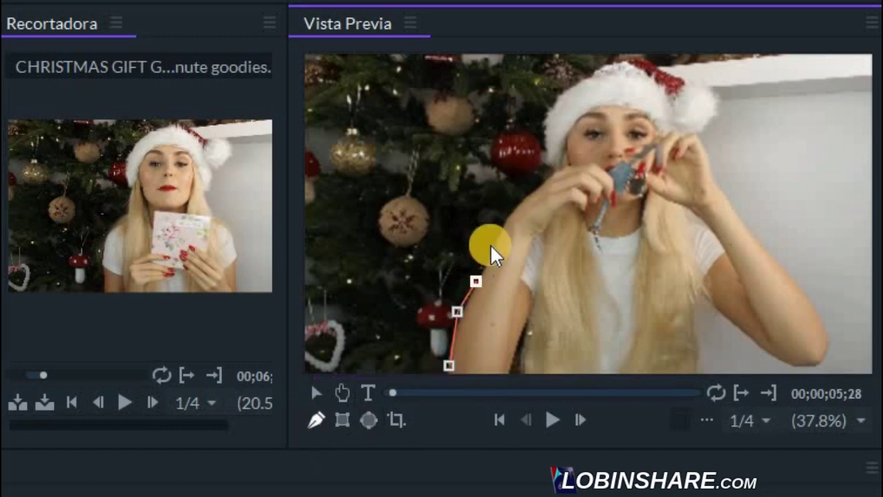
{"action": "left_click", "coordinate": [489, 243]}
{"action": "left_click", "coordinate": [507, 214]}
{"action": "left_click", "coordinate": [536, 193]}
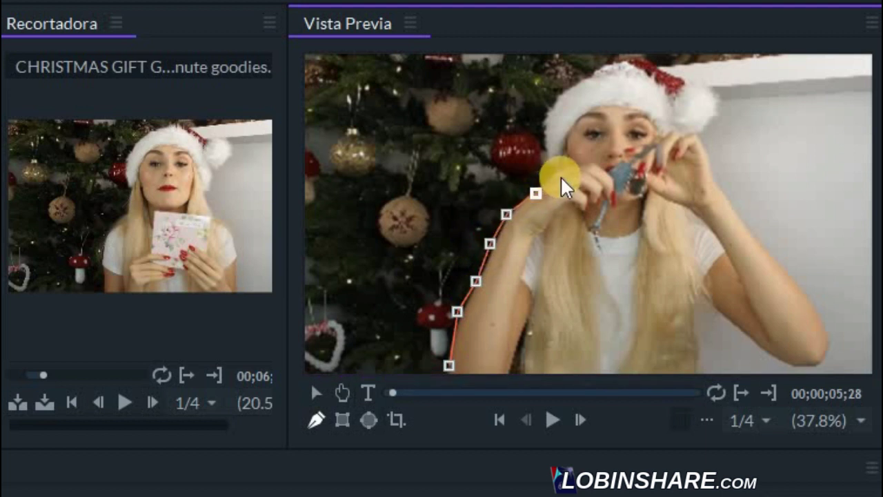
{"action": "left_click", "coordinate": [553, 170]}
{"action": "left_click", "coordinate": [545, 153]}
{"action": "left_click", "coordinate": [540, 127]}
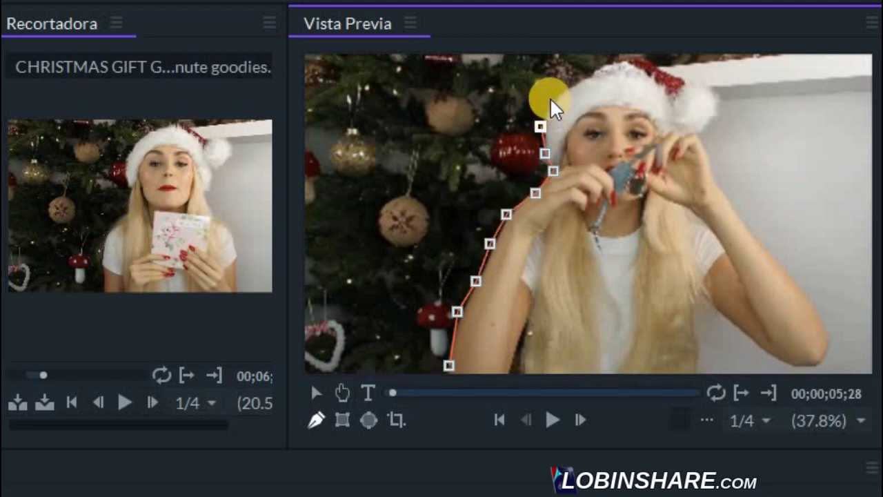
{"action": "left_click", "coordinate": [552, 97]}
{"action": "left_click", "coordinate": [572, 81]}
{"action": "left_click", "coordinate": [603, 65]}
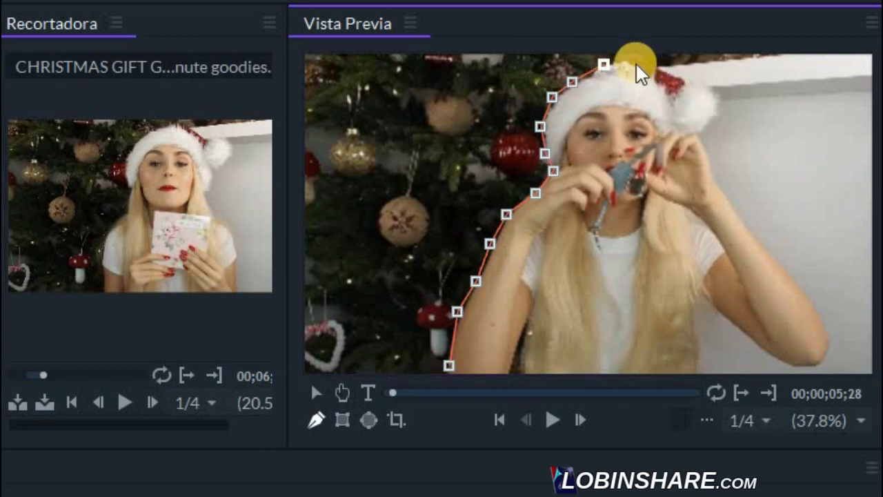
{"action": "left_click", "coordinate": [627, 55]}
{"action": "left_click", "coordinate": [655, 60]}
{"action": "left_click", "coordinate": [678, 73]}
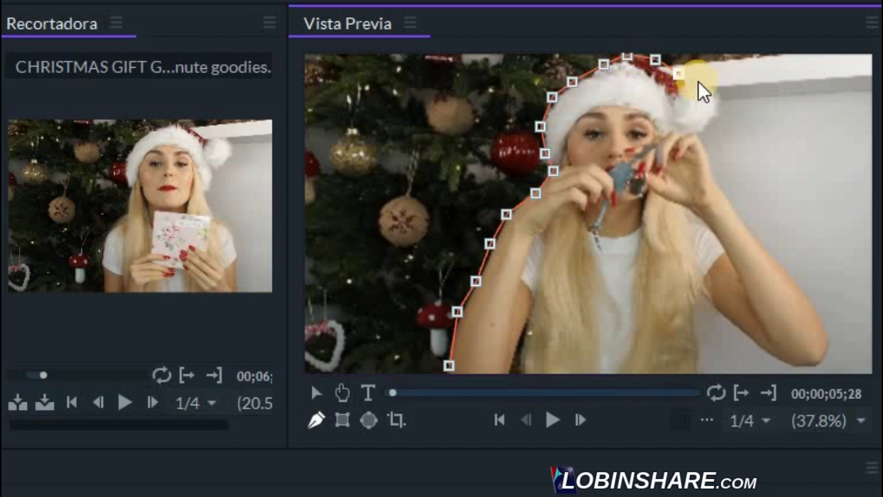
{"action": "left_click", "coordinate": [715, 89]}
{"action": "left_click", "coordinate": [715, 117]}
{"action": "left_click", "coordinate": [703, 126]}
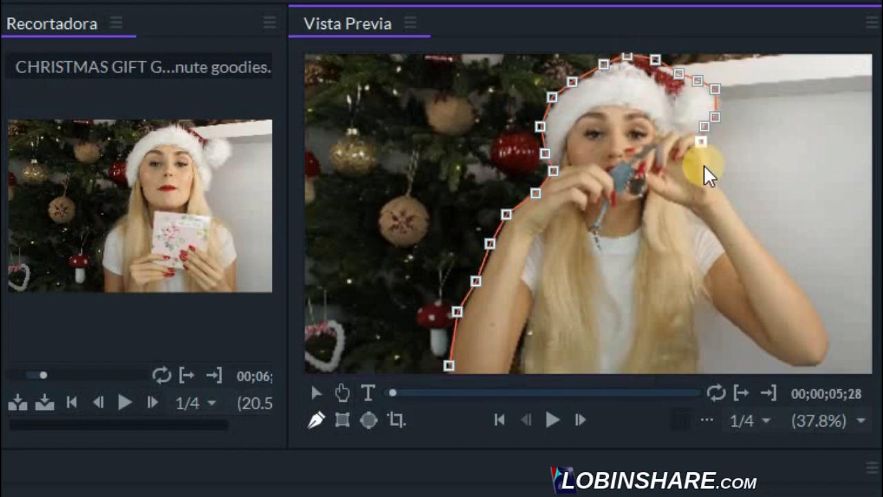
{"action": "left_click", "coordinate": [700, 142]}
{"action": "left_click", "coordinate": [716, 169]}
{"action": "left_click", "coordinate": [736, 213]}
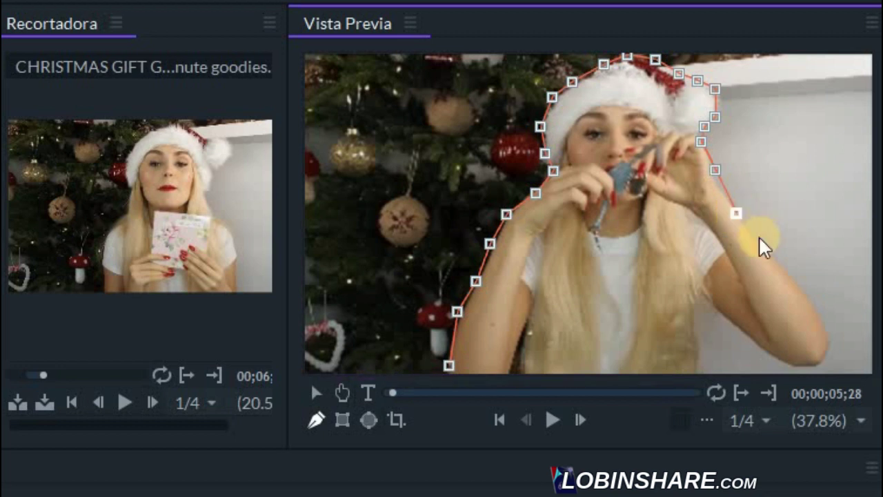
{"action": "left_click", "coordinate": [758, 237]}
{"action": "left_click", "coordinate": [777, 264]}
{"action": "left_click", "coordinate": [794, 279]}
{"action": "left_click", "coordinate": [825, 322]}
{"action": "left_click", "coordinate": [825, 341]}
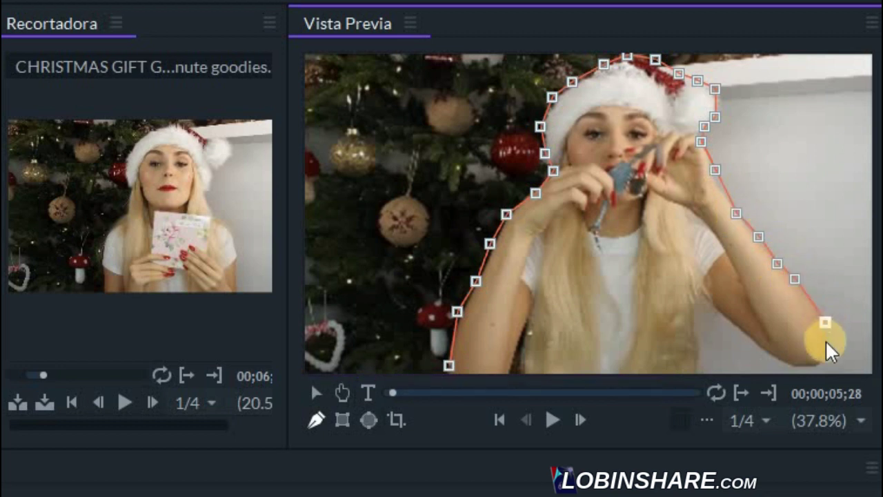
{"action": "left_click", "coordinate": [816, 362]}
{"action": "left_click", "coordinate": [795, 362]}
{"action": "left_click", "coordinate": [758, 351]}
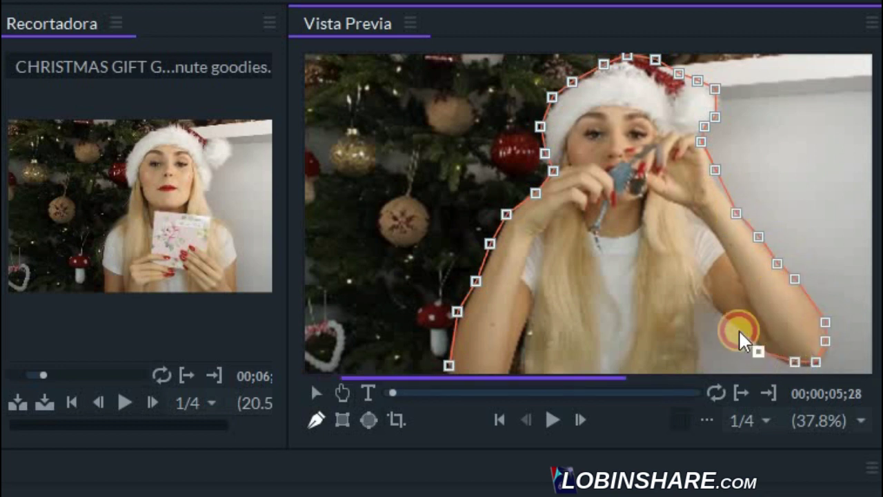
{"action": "left_click", "coordinate": [722, 314]}
{"action": "left_click", "coordinate": [704, 297]}
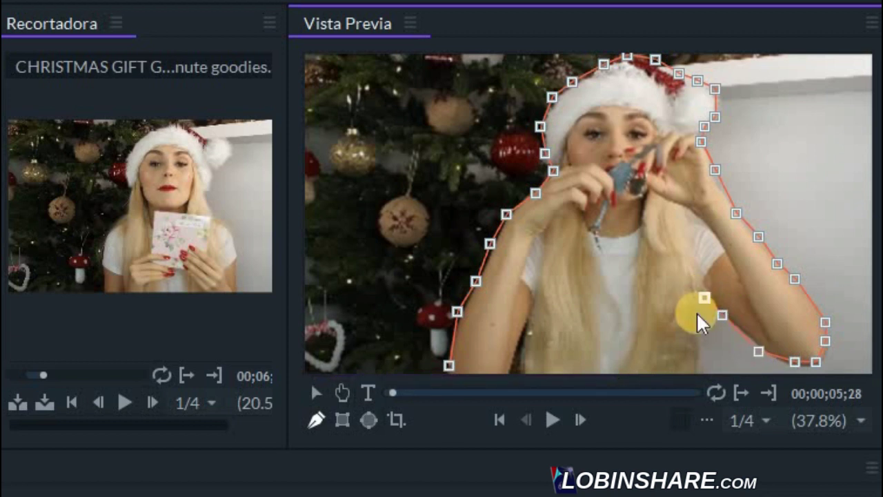
{"action": "left_click", "coordinate": [695, 315]}
{"action": "left_click", "coordinate": [698, 339]}
{"action": "left_click", "coordinate": [695, 358]}
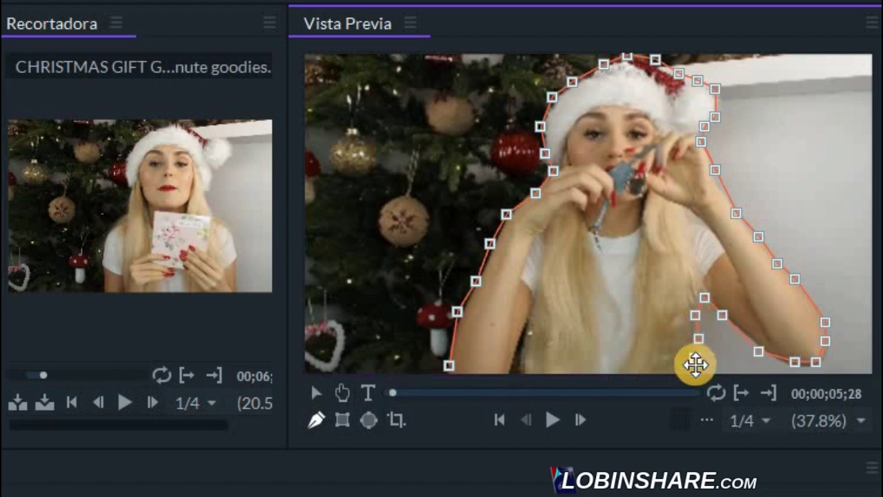
{"action": "left_click", "coordinate": [694, 369]}
{"action": "left_click", "coordinate": [449, 366]}
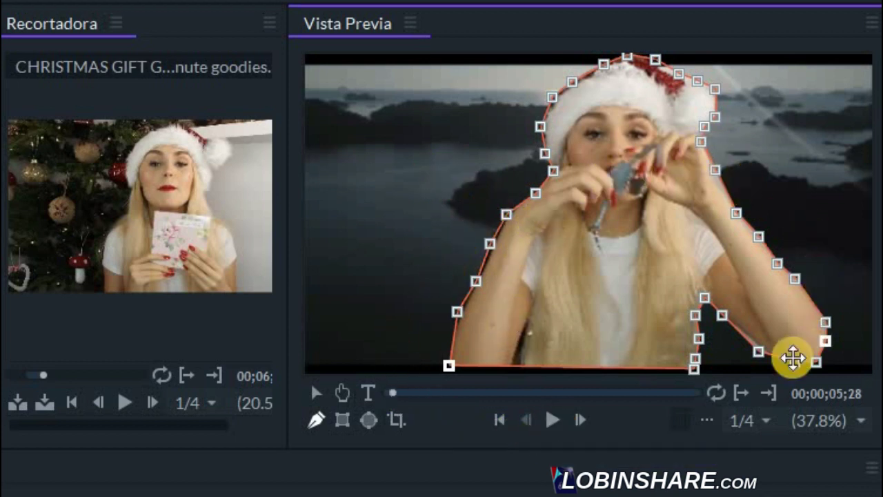
{"action": "left_click", "coordinate": [475, 277]}
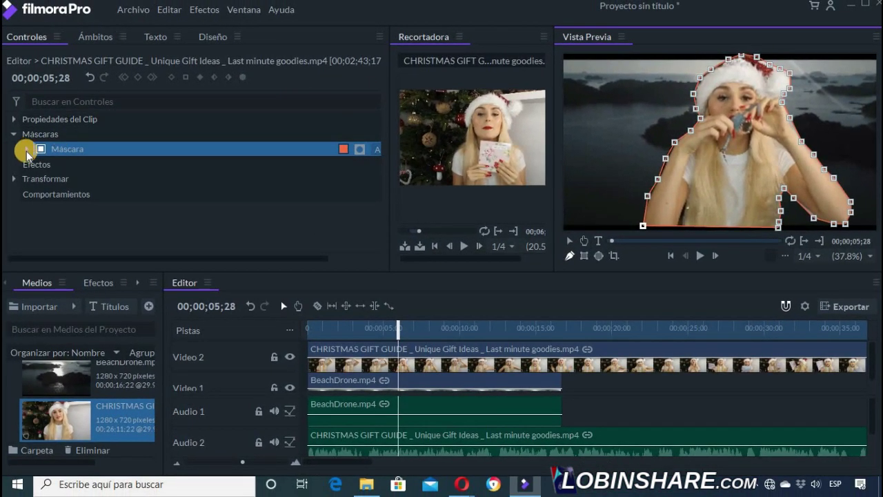
Examine the traced mask's transform settings, including path, opacity, anchor point and position, along with its blend mode
{"action": "left_click", "coordinate": [27, 149]}
{"action": "left_click", "coordinate": [38, 178]}
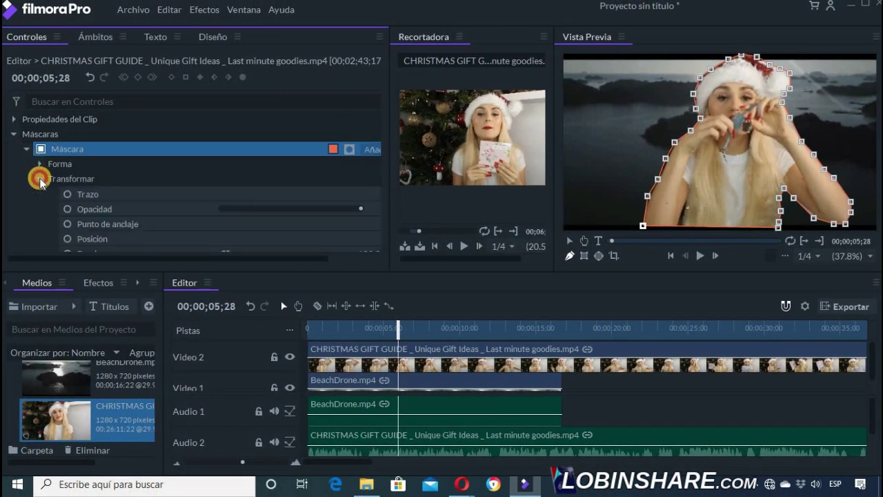
{"action": "left_click_drag", "start_coordinate": [247, 263], "coordinate": [370, 260]}
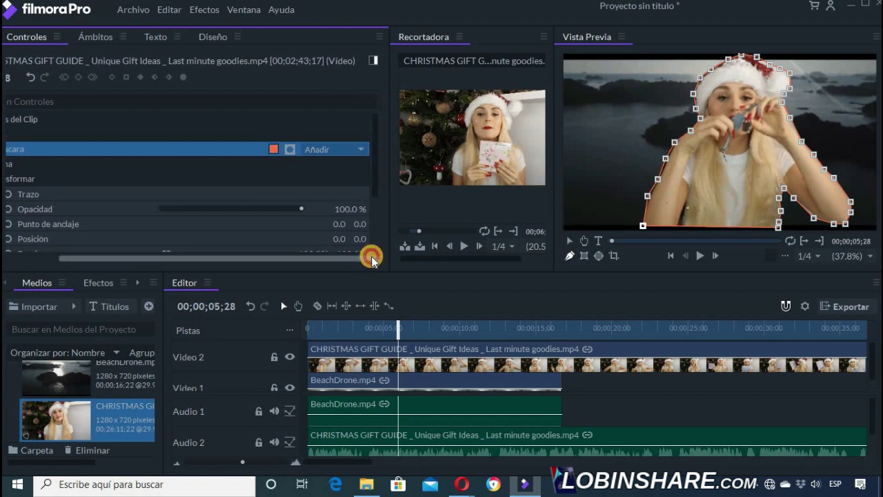
{"action": "mouse_move", "coordinate": [473, 164]}
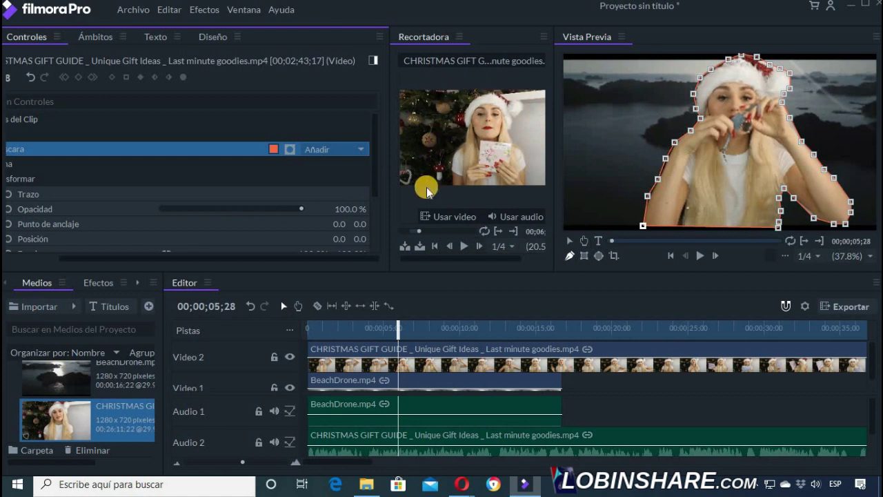
{"action": "left_click_drag", "start_coordinate": [226, 258], "coordinate": [178, 258]}
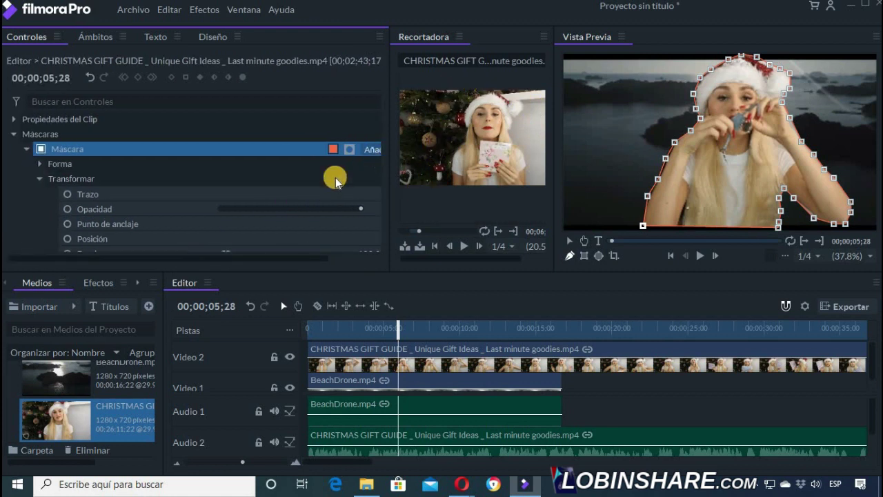
{"action": "left_click", "coordinate": [581, 257]}
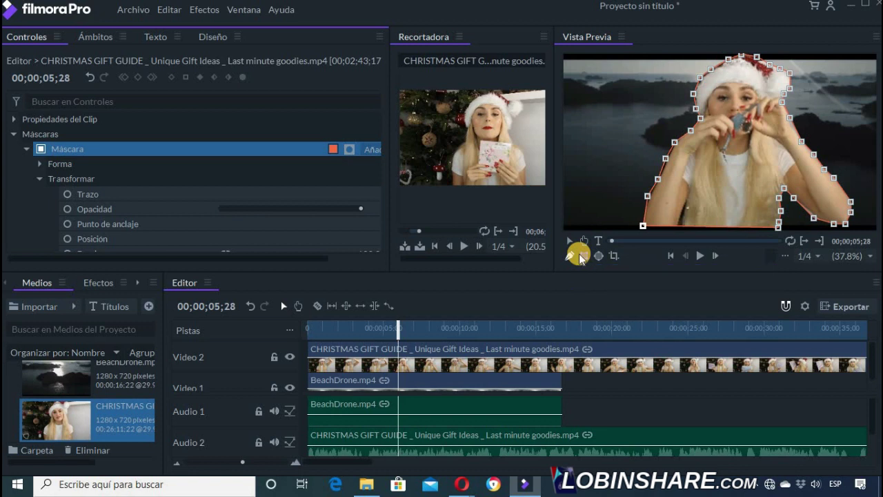